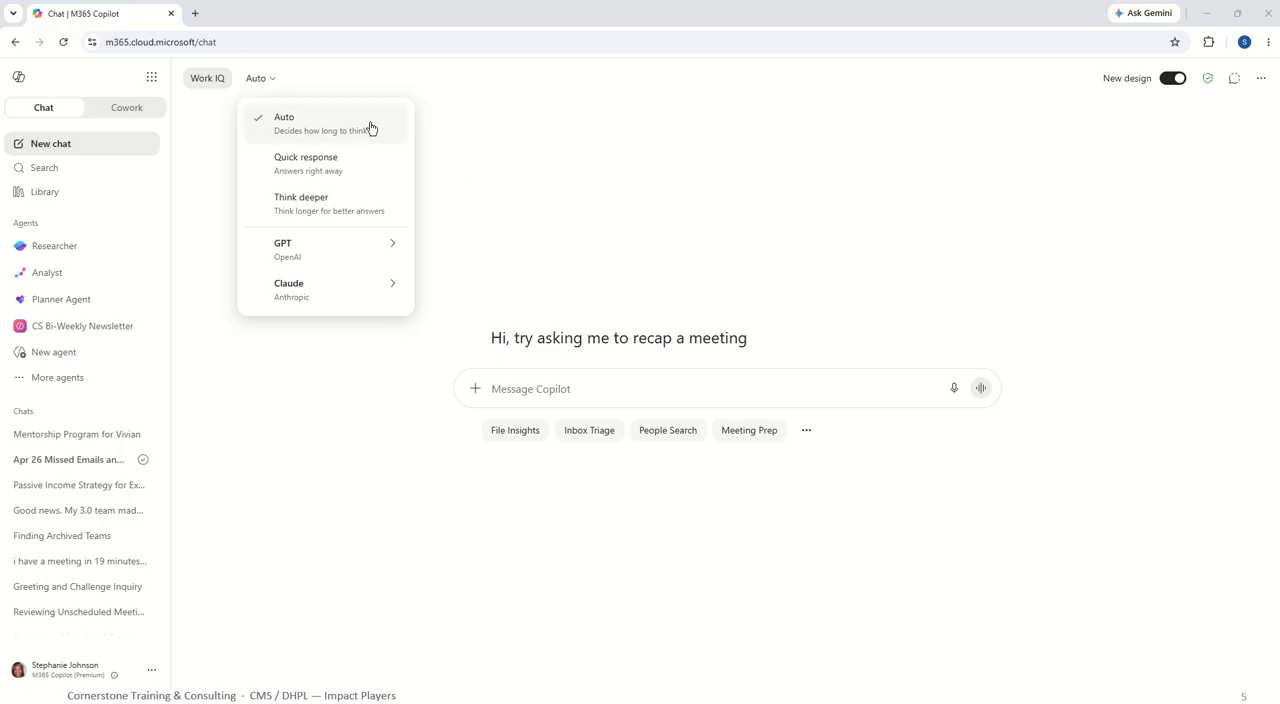
Set the chat's response model to Think deeper.
{"action": "left_click", "coordinate": [267, 82]}
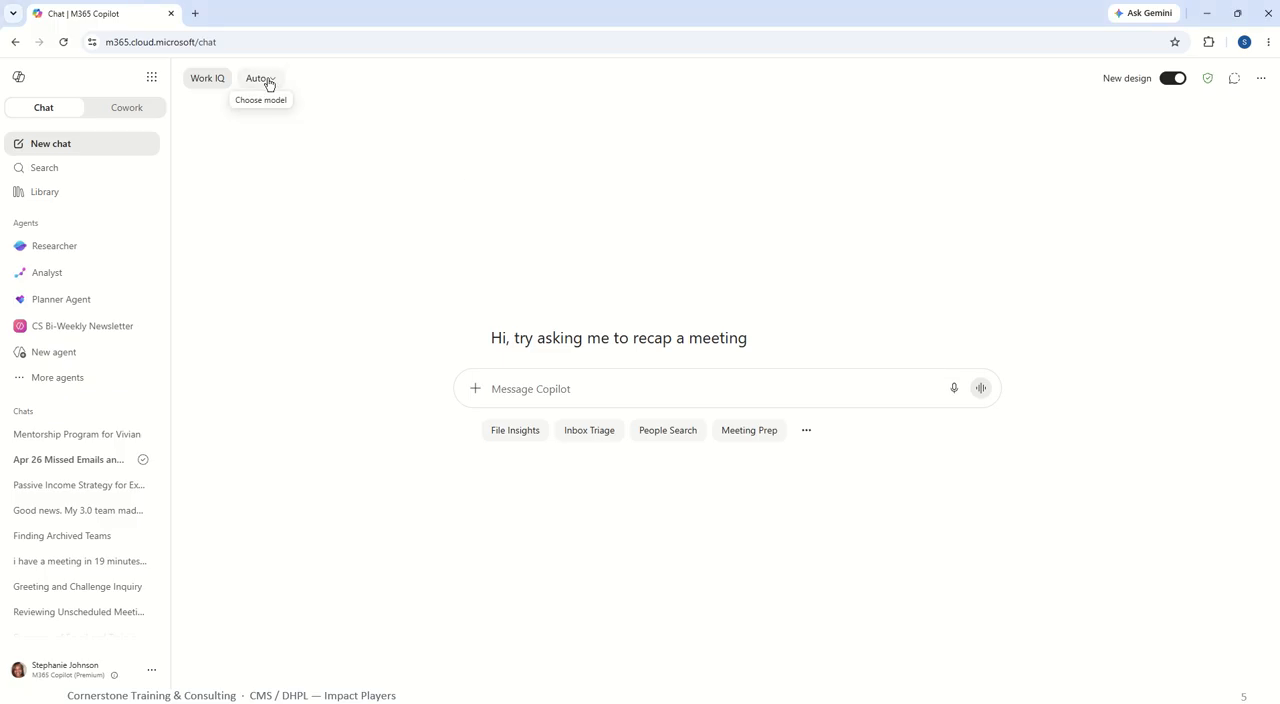
{"action": "left_click", "coordinate": [268, 84]}
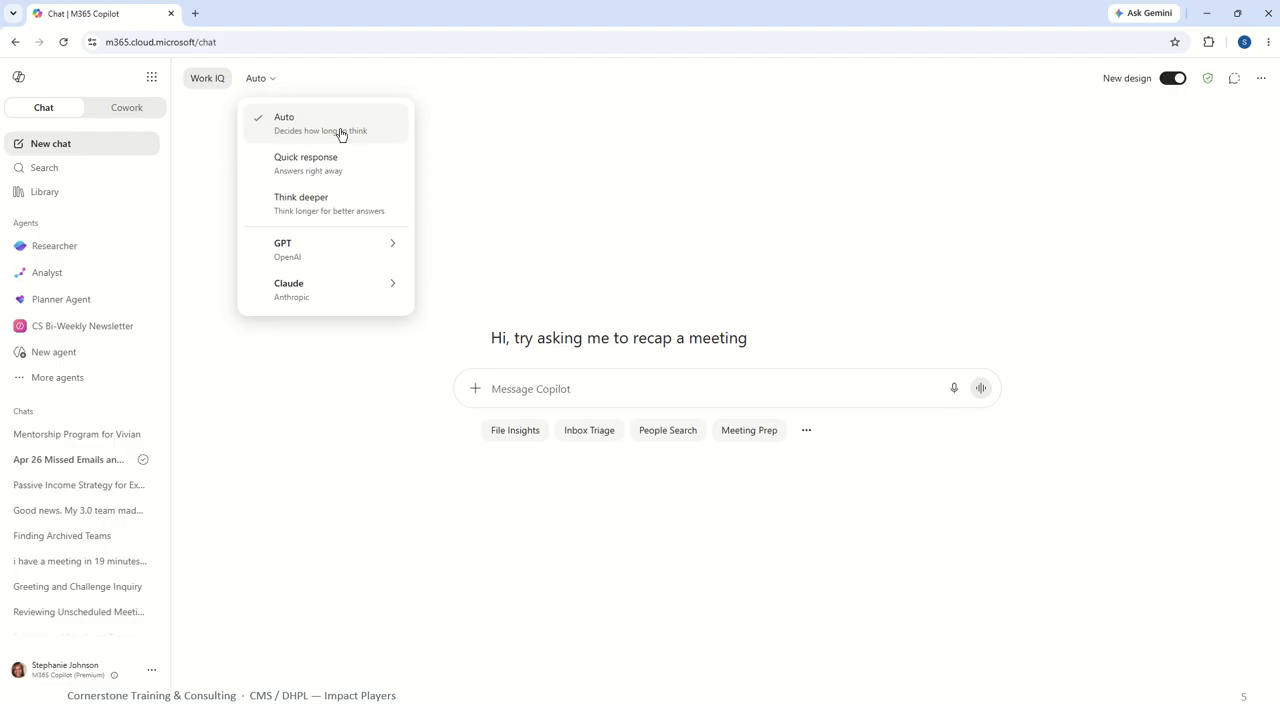
{"action": "left_click", "coordinate": [325, 204]}
Look through the GPT and Claude model options, and set the model back to Auto.
{"action": "left_click", "coordinate": [293, 86]}
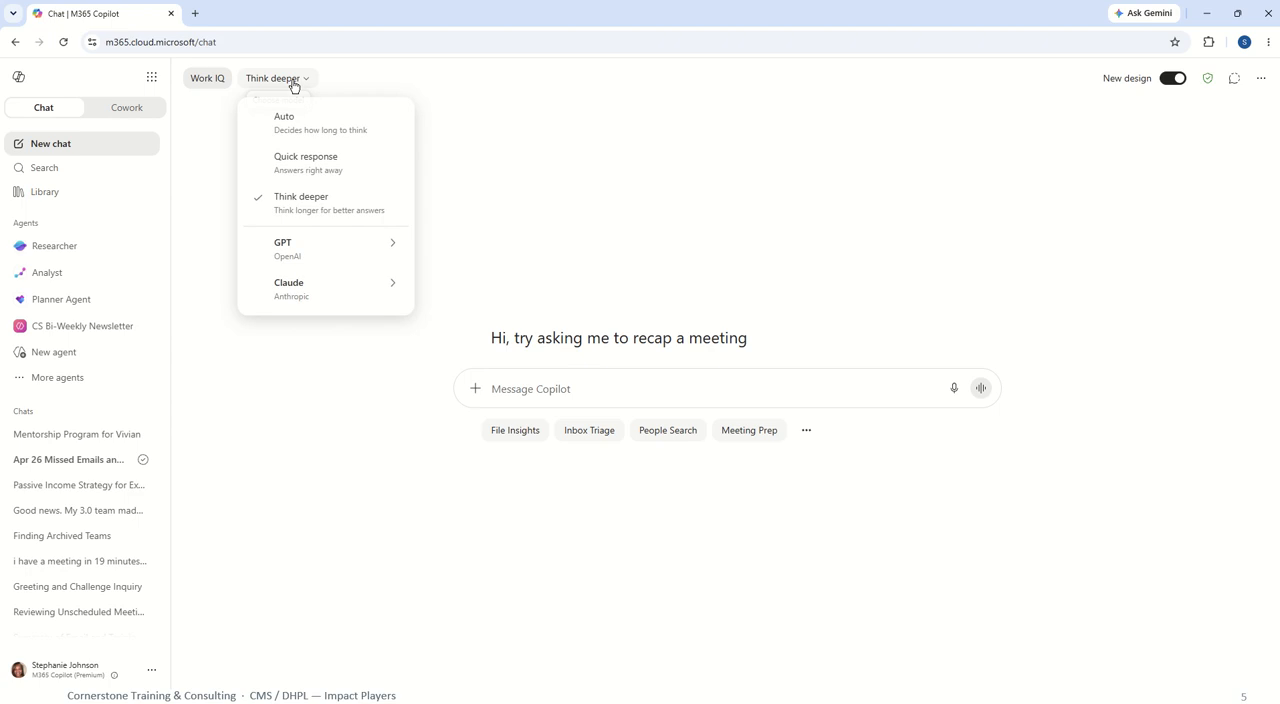
{"action": "mouse_move", "coordinate": [340, 246]}
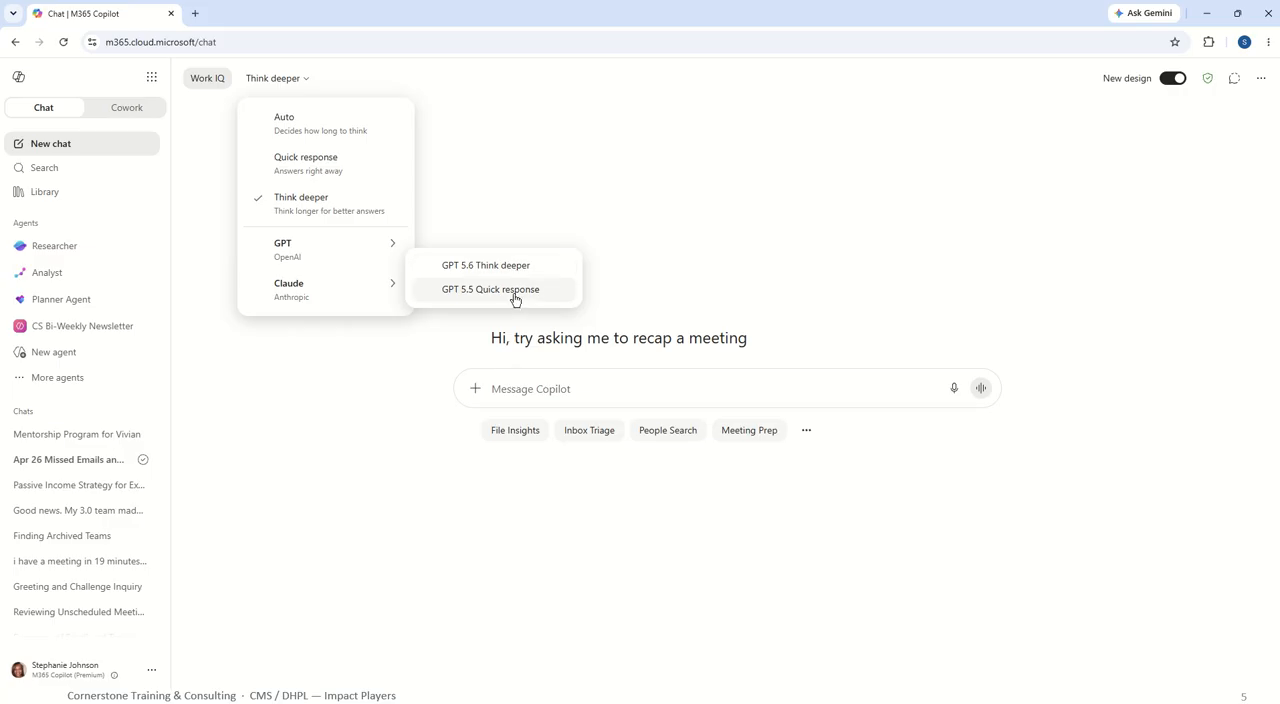
{"action": "left_click", "coordinate": [389, 289]}
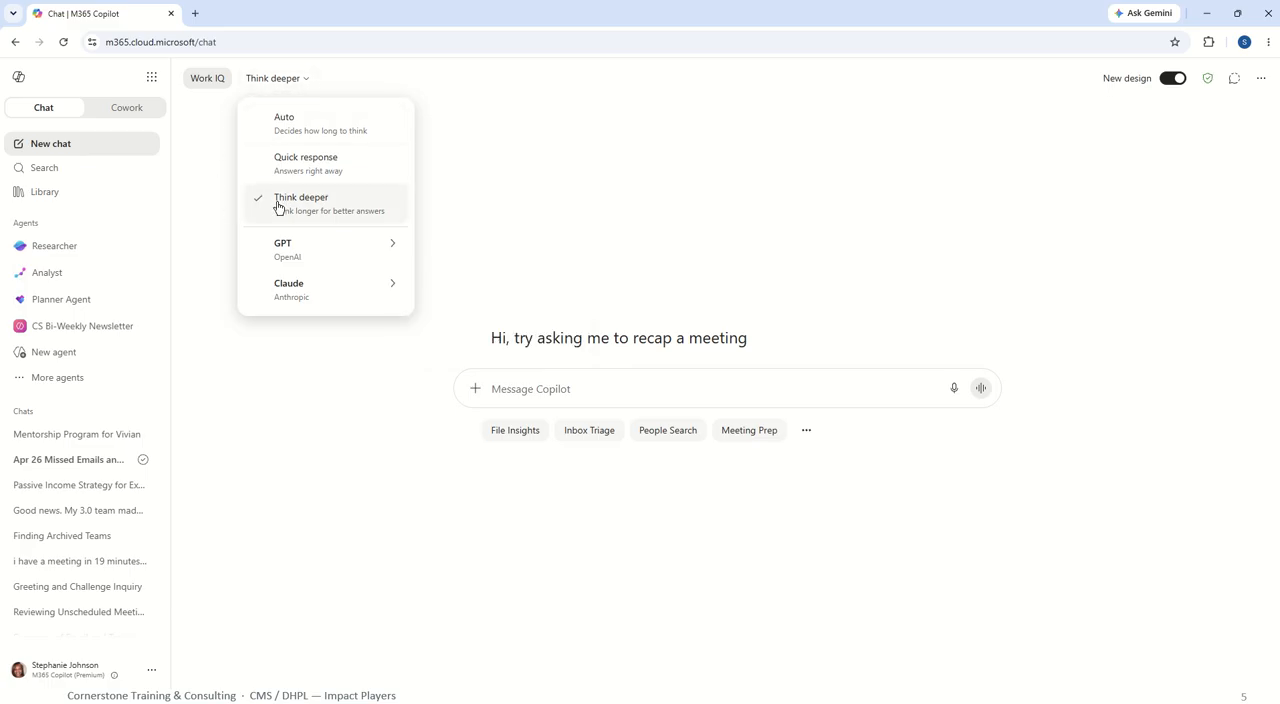
{"action": "mouse_move", "coordinate": [303, 255]}
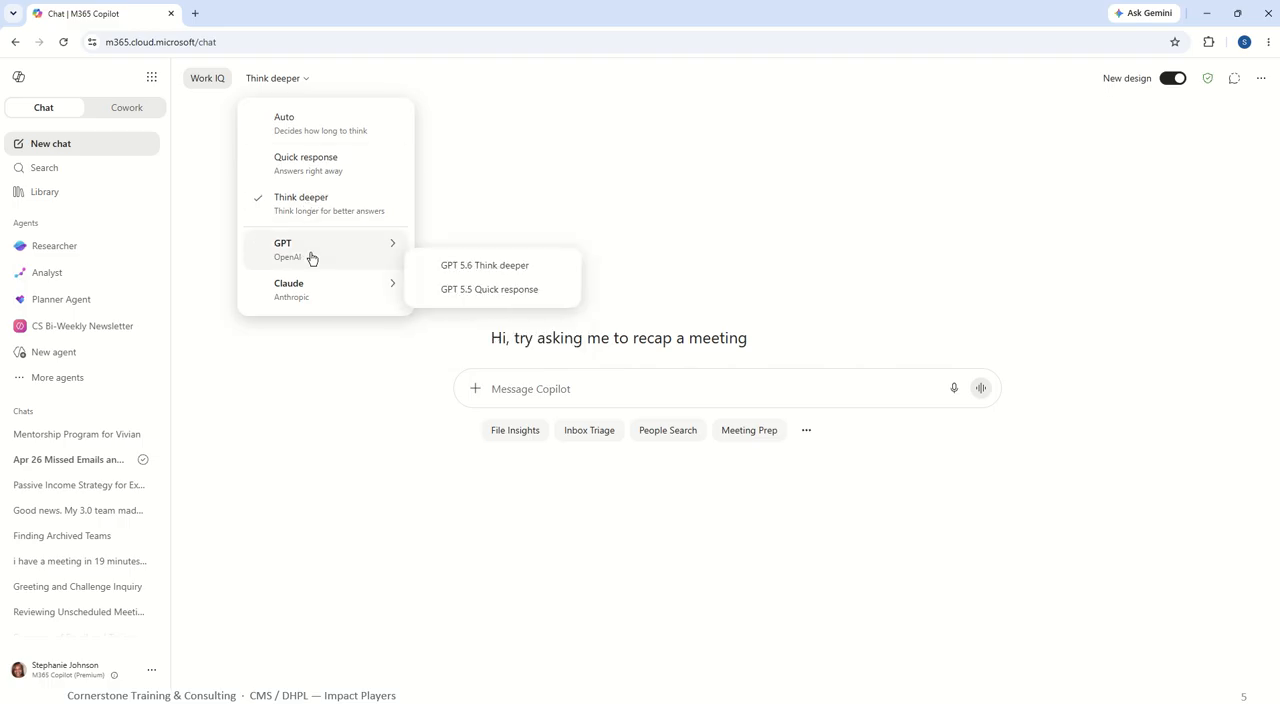
{"action": "left_click", "coordinate": [297, 126]}
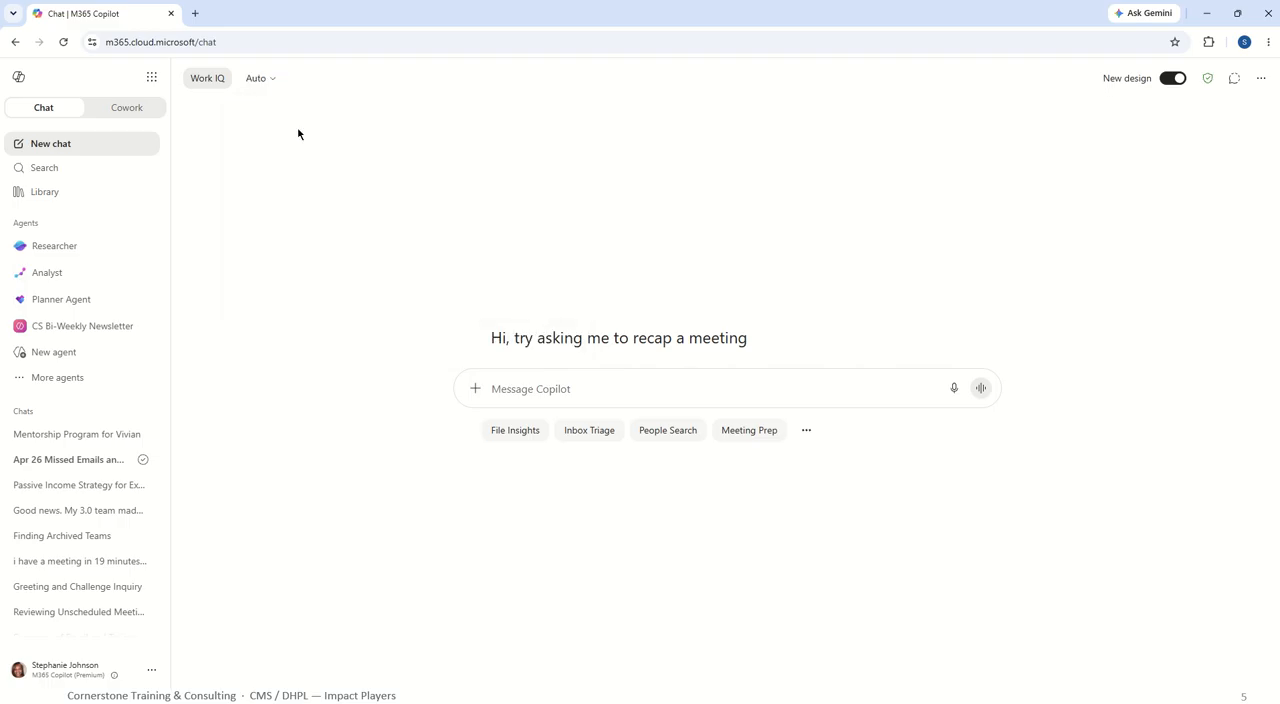
Switch the chat model to Claude's Opus.
{"action": "left_click", "coordinate": [264, 82]}
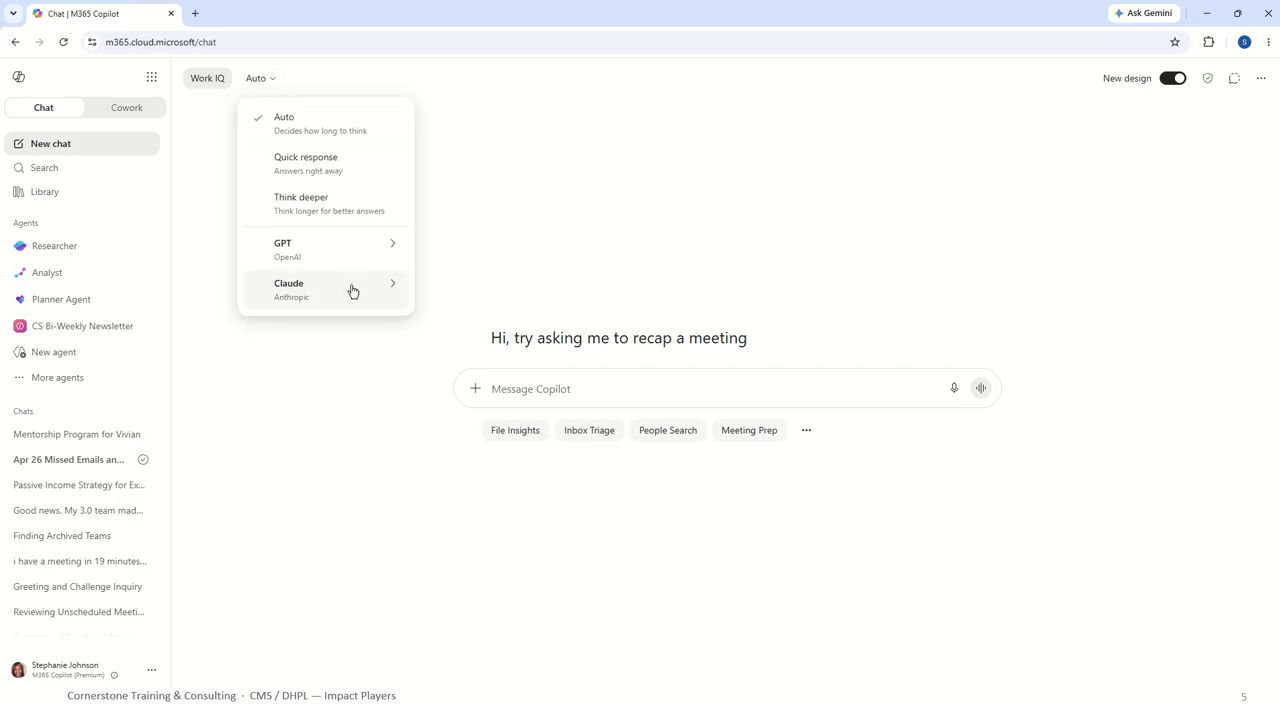
{"action": "left_click", "coordinate": [392, 289]}
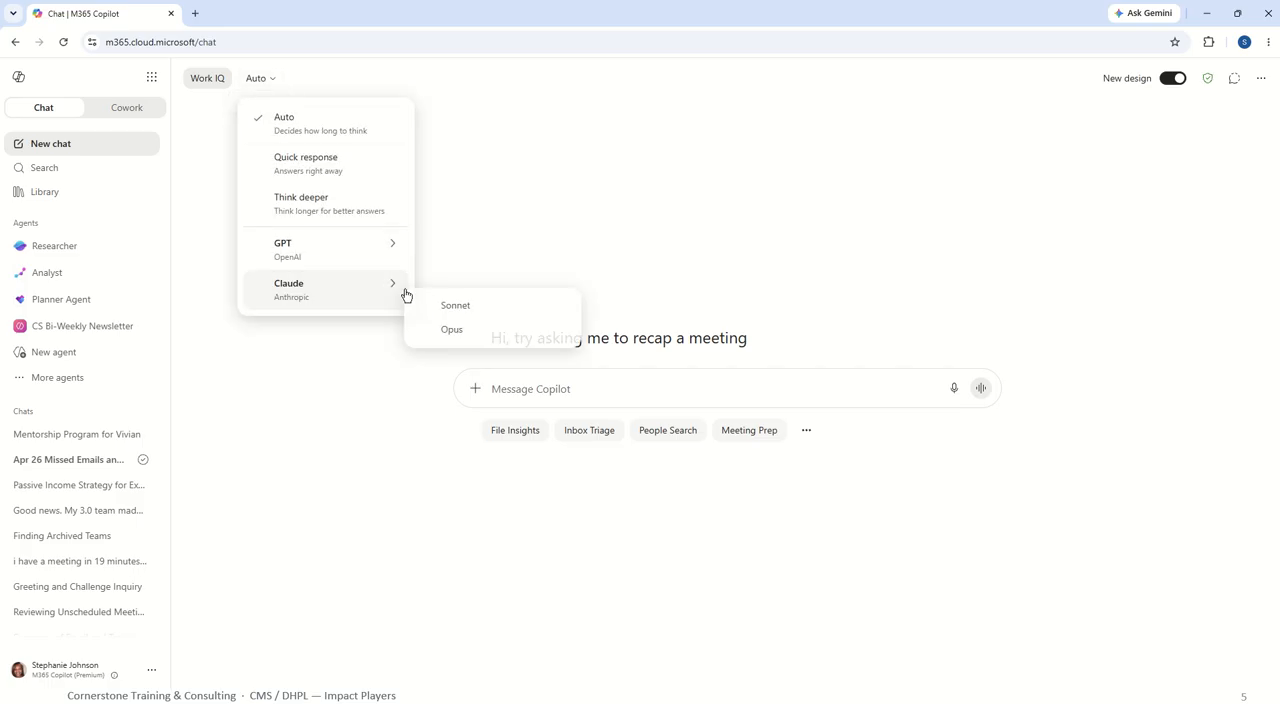
{"action": "left_click", "coordinate": [471, 328]}
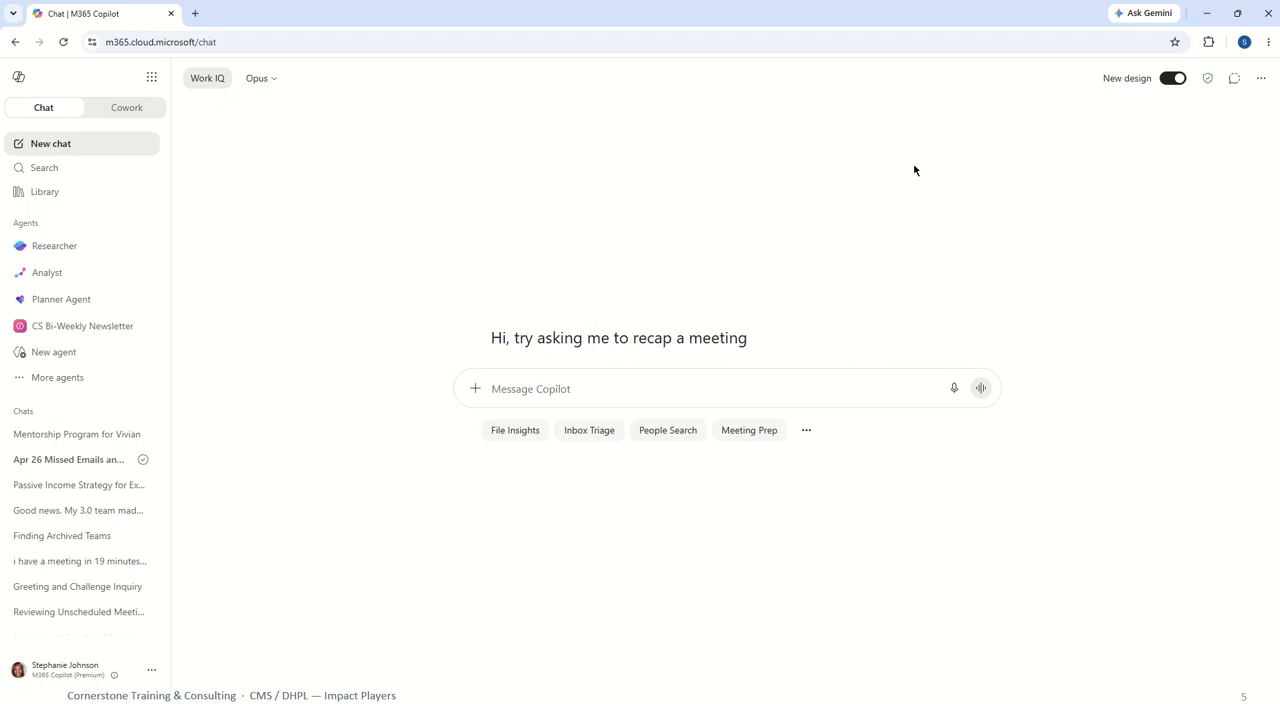
{"action": "left_click", "coordinate": [265, 84]}
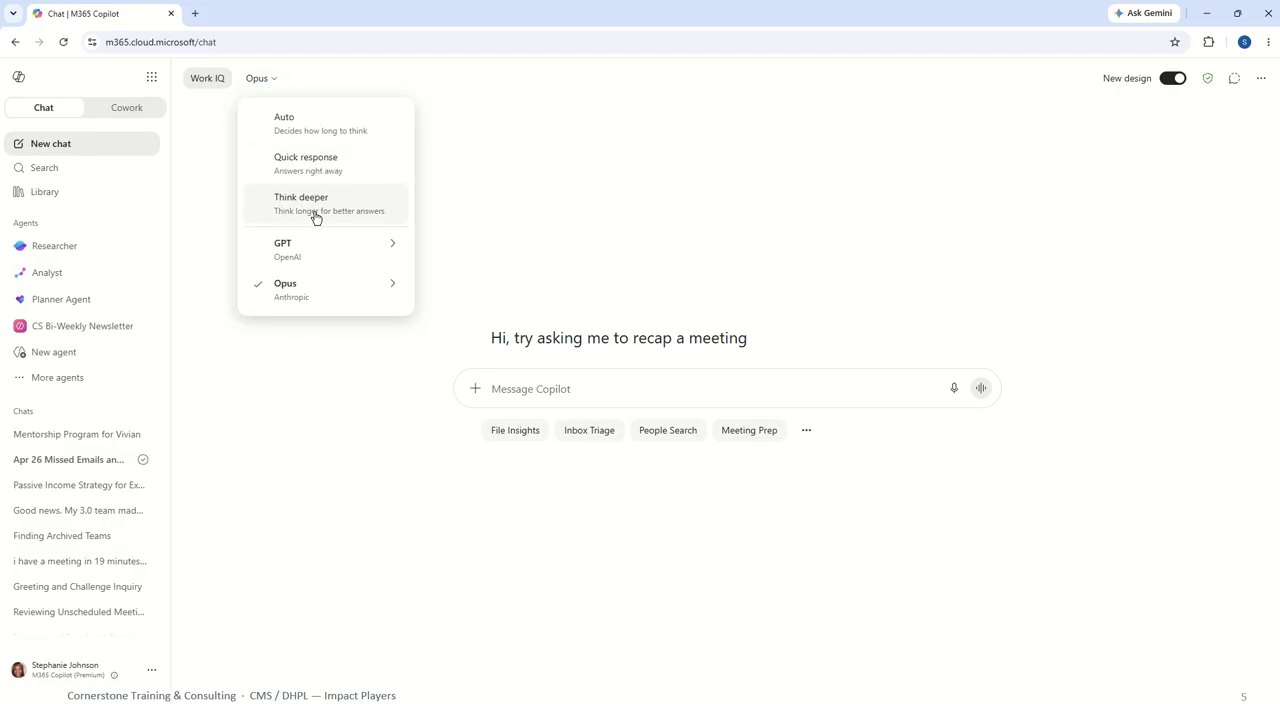
{"action": "left_click", "coordinate": [541, 388]}
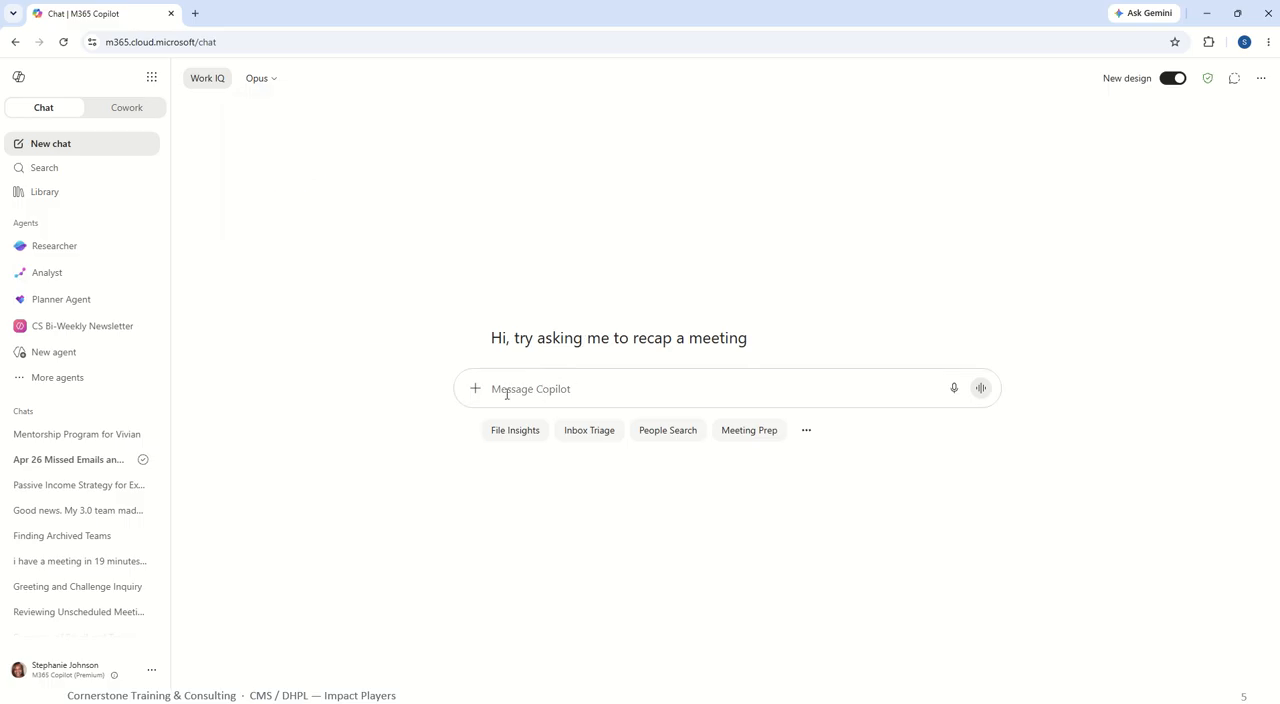
Switch the chat model to OpenAI's GPT 5.5 Quick response.
{"action": "left_click", "coordinate": [275, 80]}
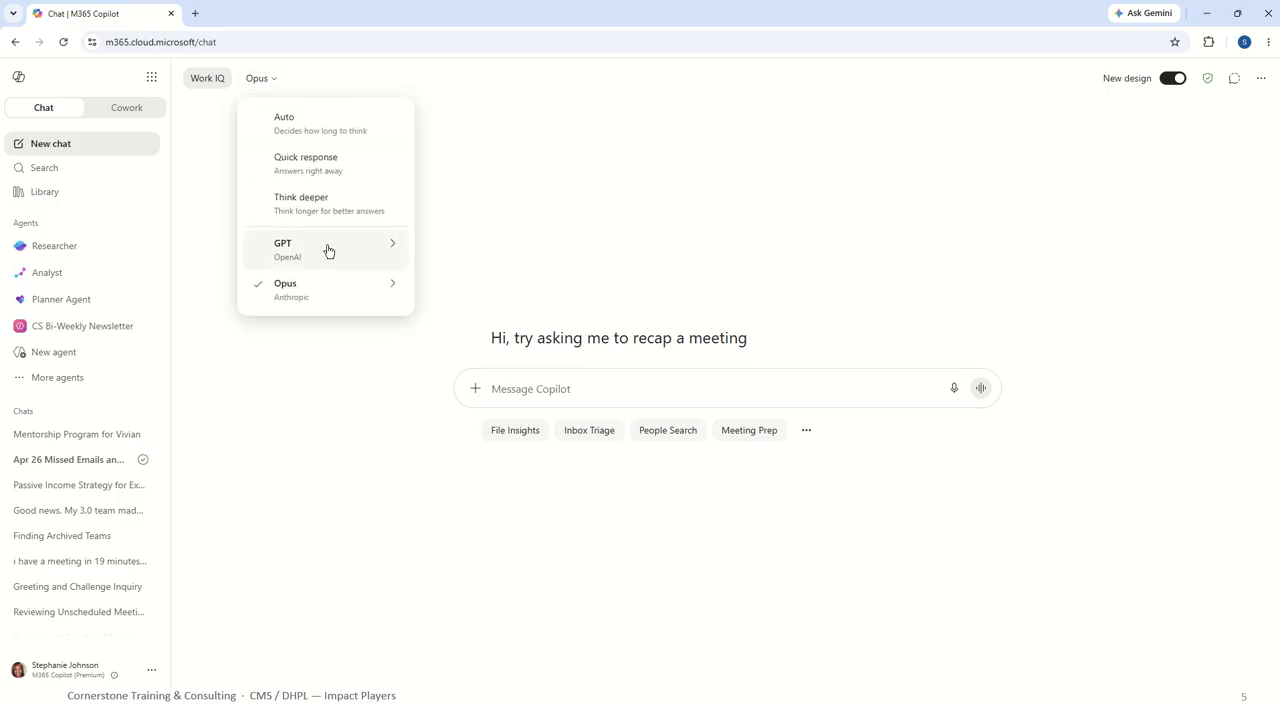
{"action": "mouse_move", "coordinate": [391, 247]}
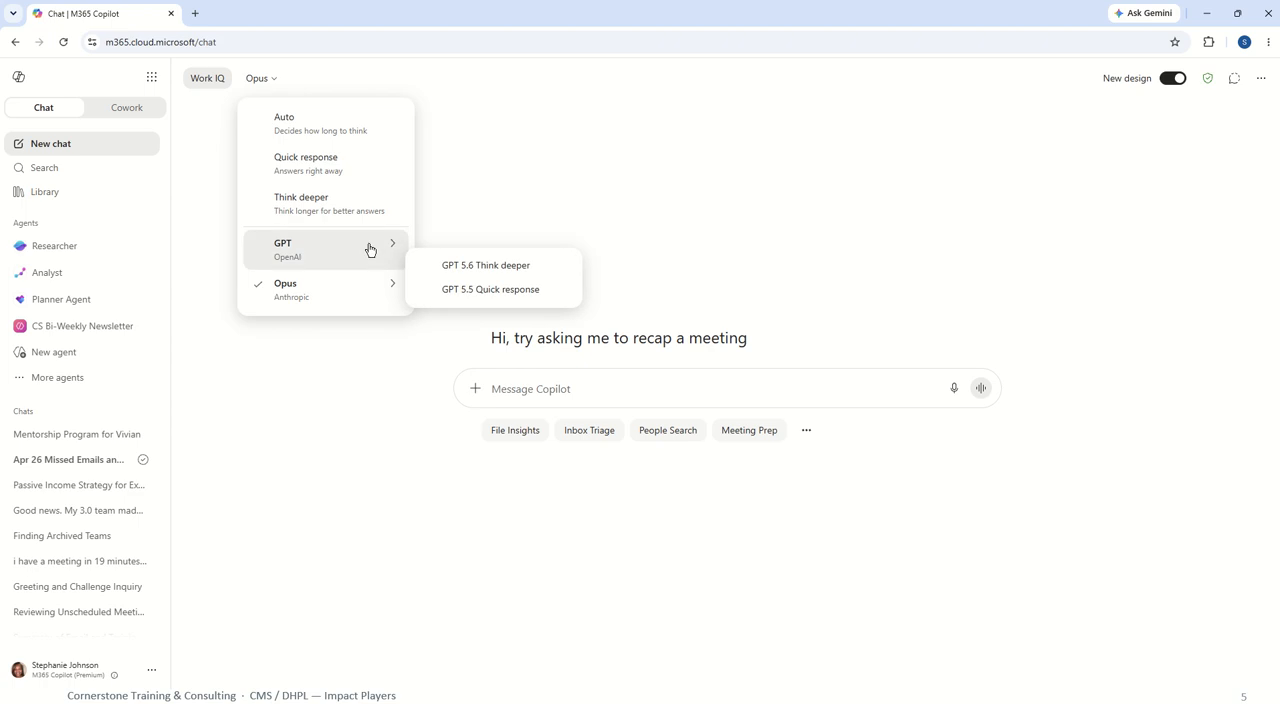
{"action": "left_click", "coordinate": [369, 249]}
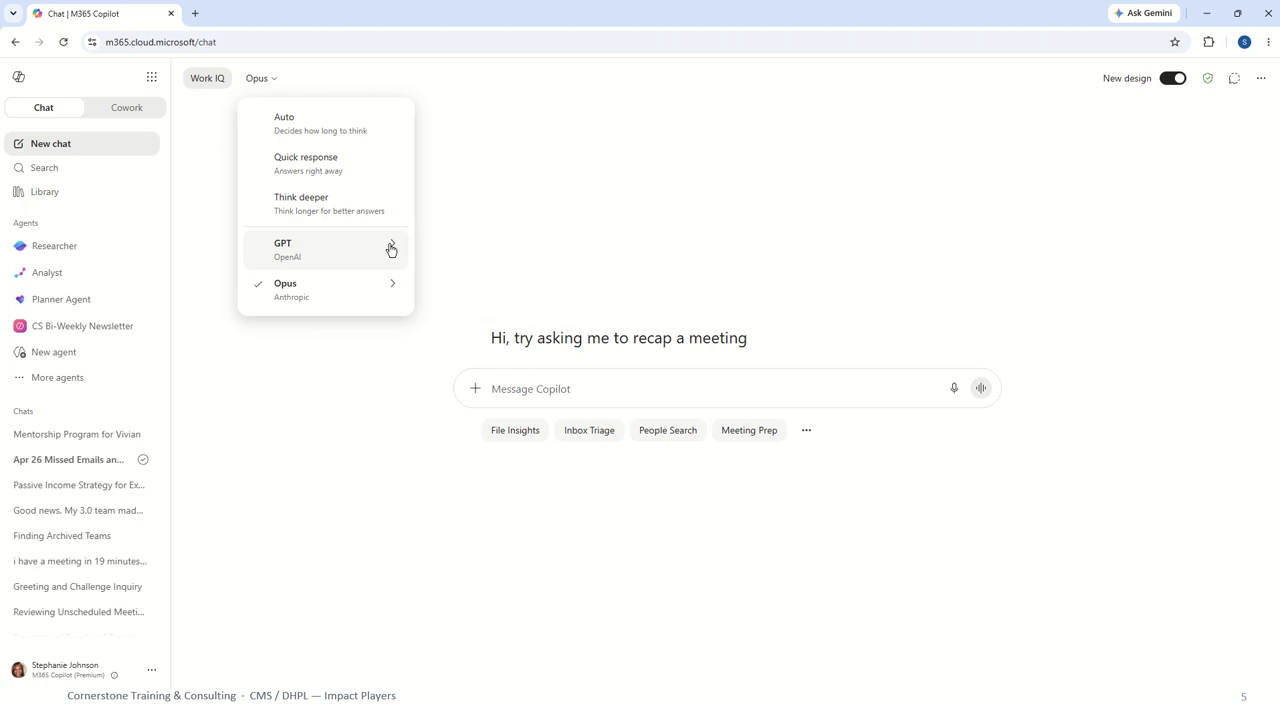
{"action": "left_click", "coordinate": [391, 249]}
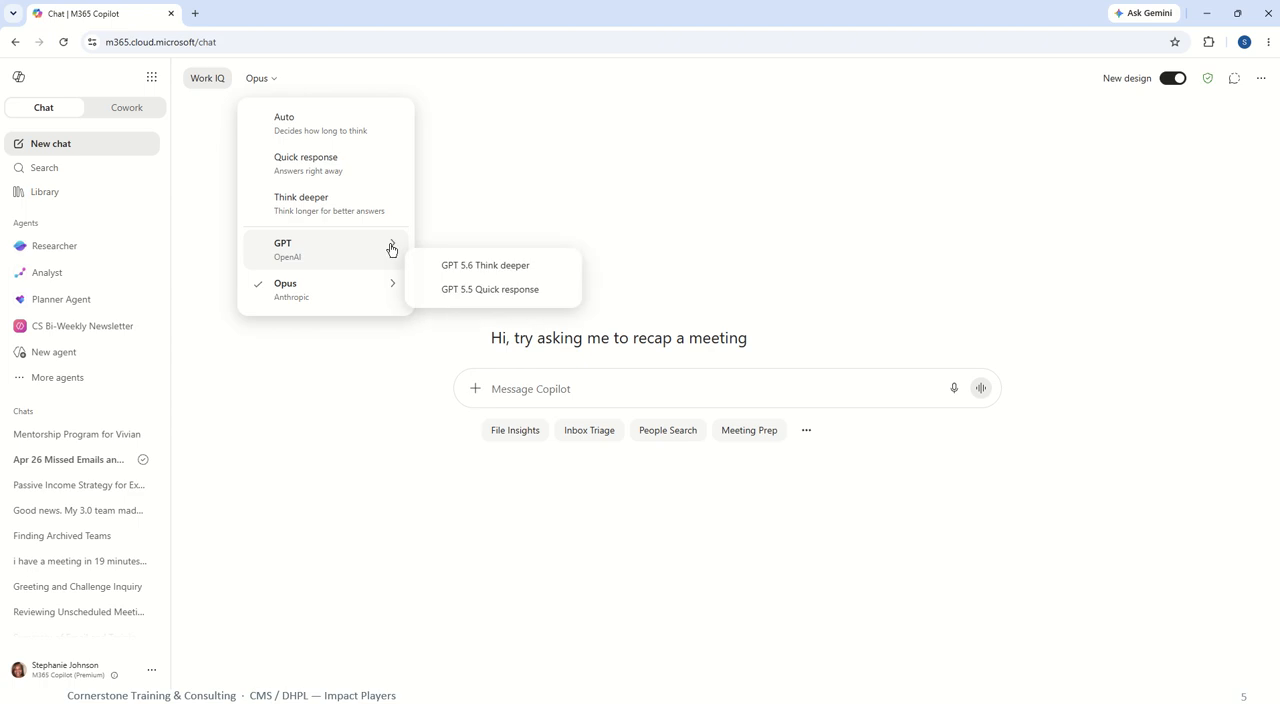
{"action": "left_click", "coordinate": [488, 290]}
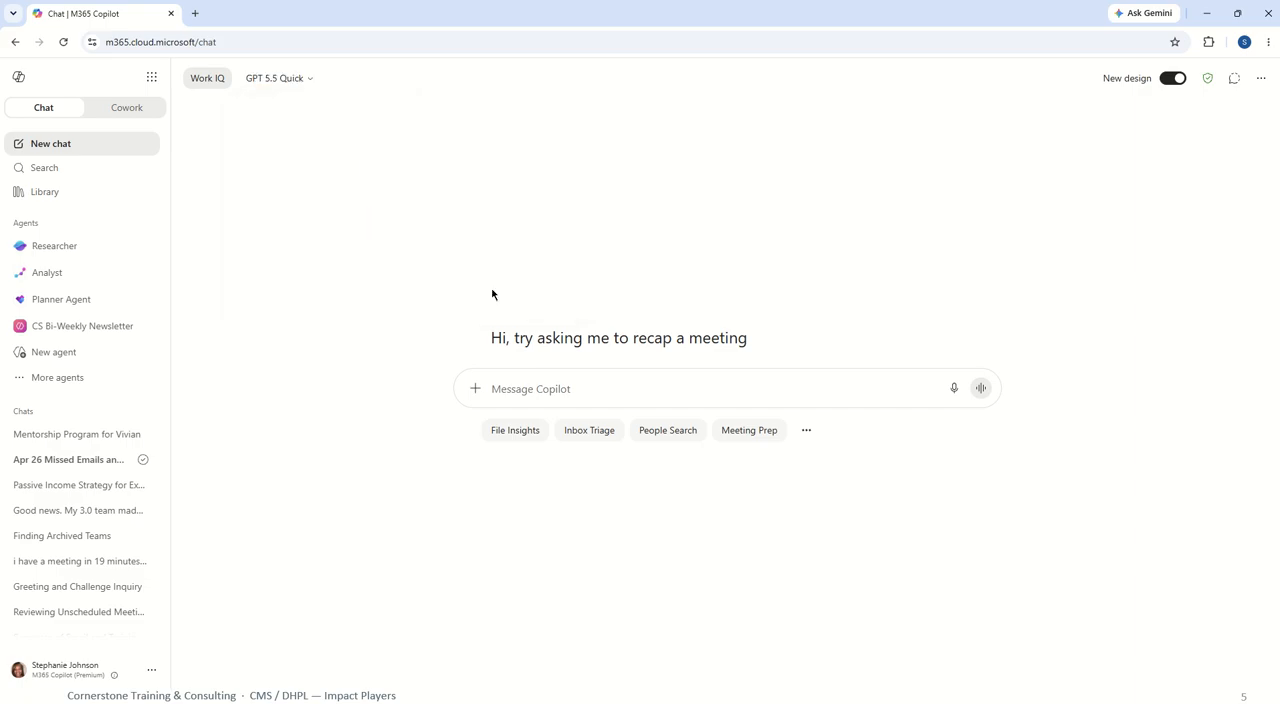
Write the prompt "create an image for switching models in copilot." in the message box without sending it.
{"action": "left_click", "coordinate": [504, 389]}
{"action": "type", "text": "creaste"}
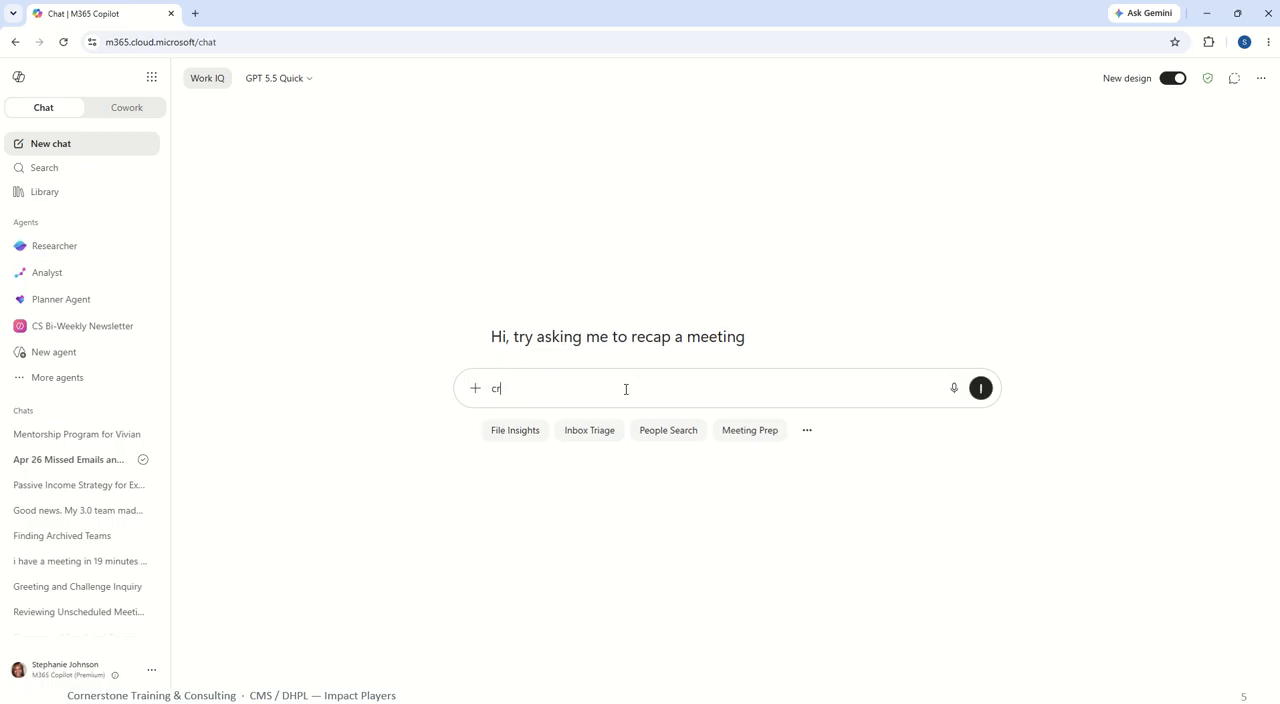
{"action": "key", "text": "BackSpace"}
{"action": "key", "text": "BackSpace"}
{"action": "key", "text": "BackSpace"}
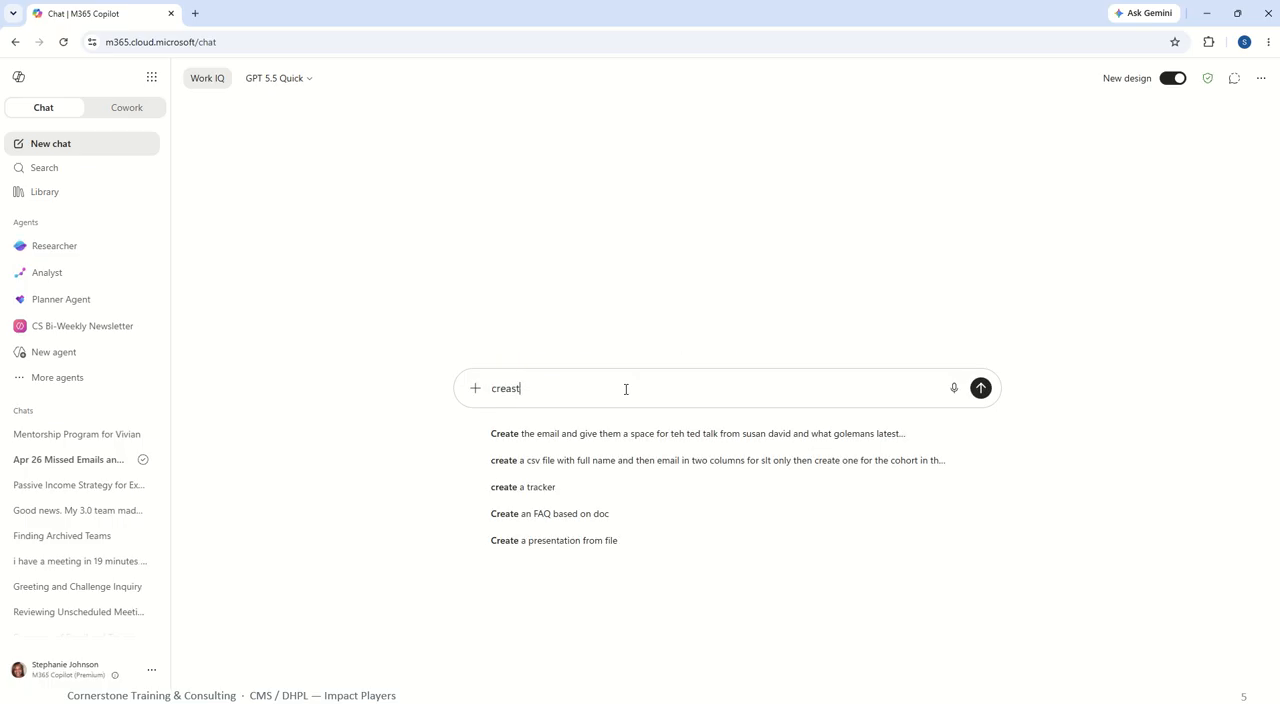
{"action": "type", "text": "te "}
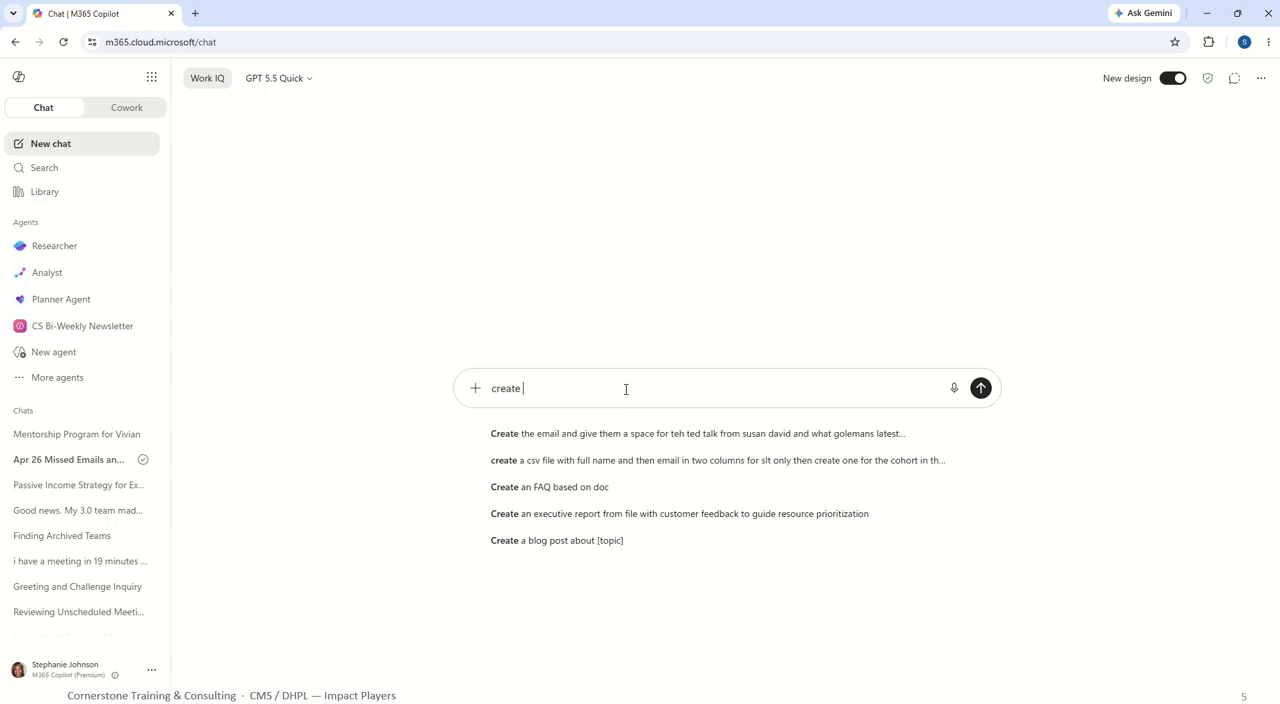
{"action": "type", "text": "an image for"}
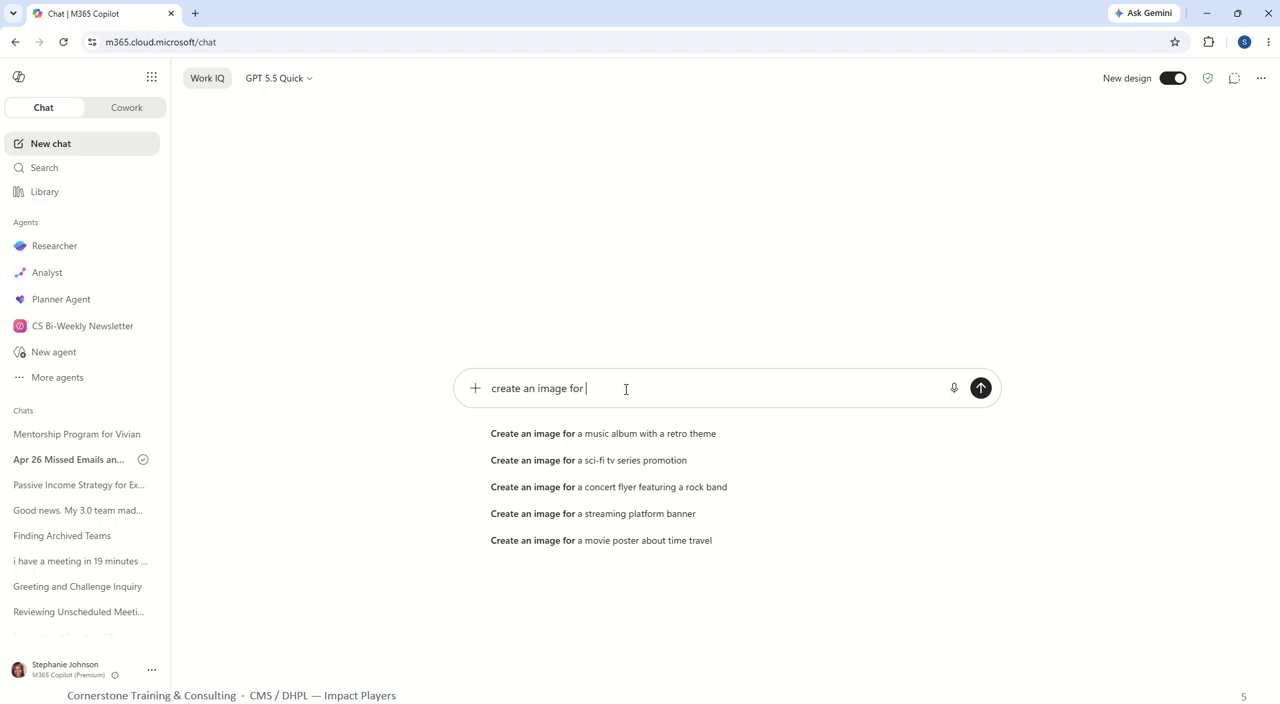
{"action": "type", "text": " w"}
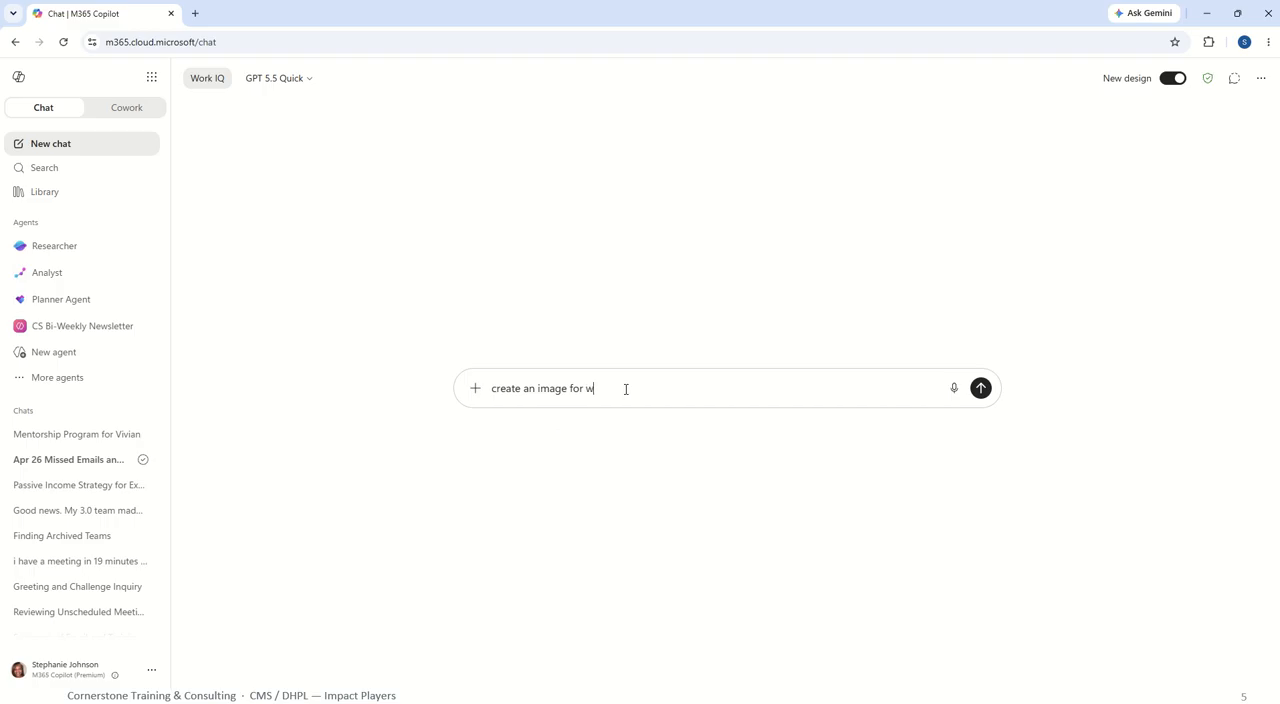
{"action": "key", "text": "BackSpace"}
{"action": "type", "text": "switching models in copilot."}
Capture a screenshot of the expanded model list together with the navigation pane and paste it into the prompt.
{"action": "left_click", "coordinate": [283, 77]}
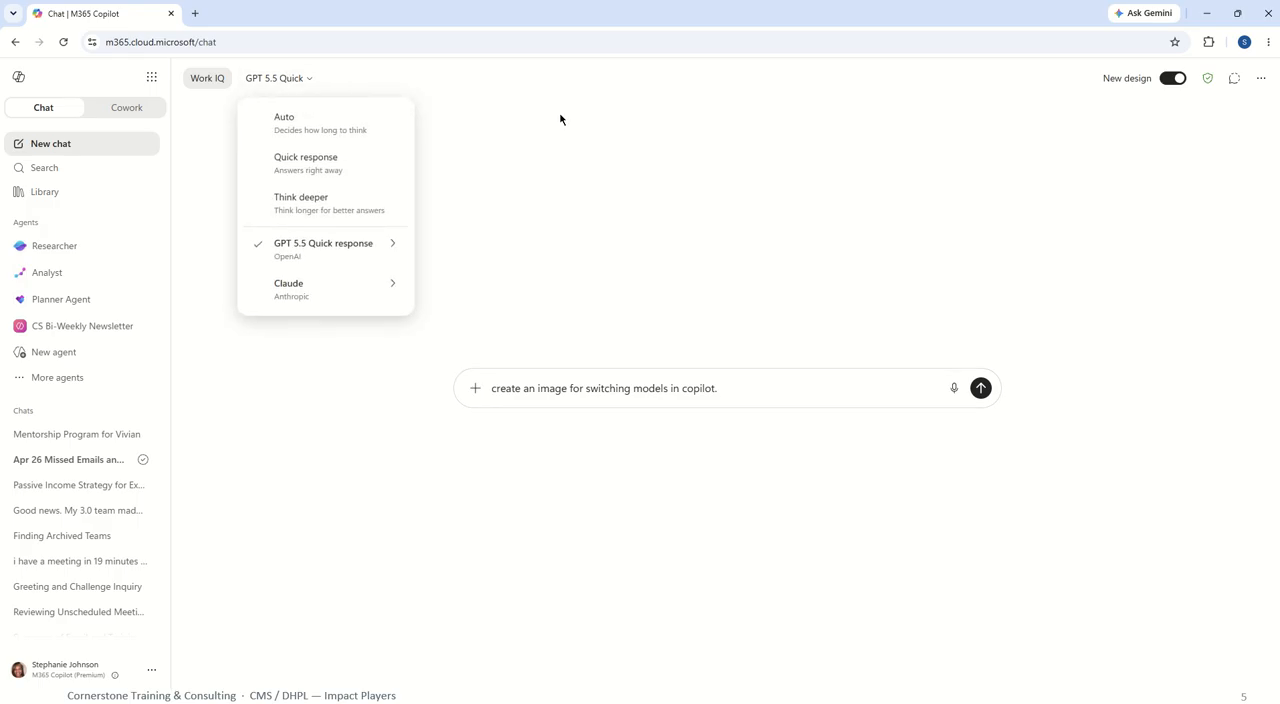
{"action": "key", "text": "Down"}
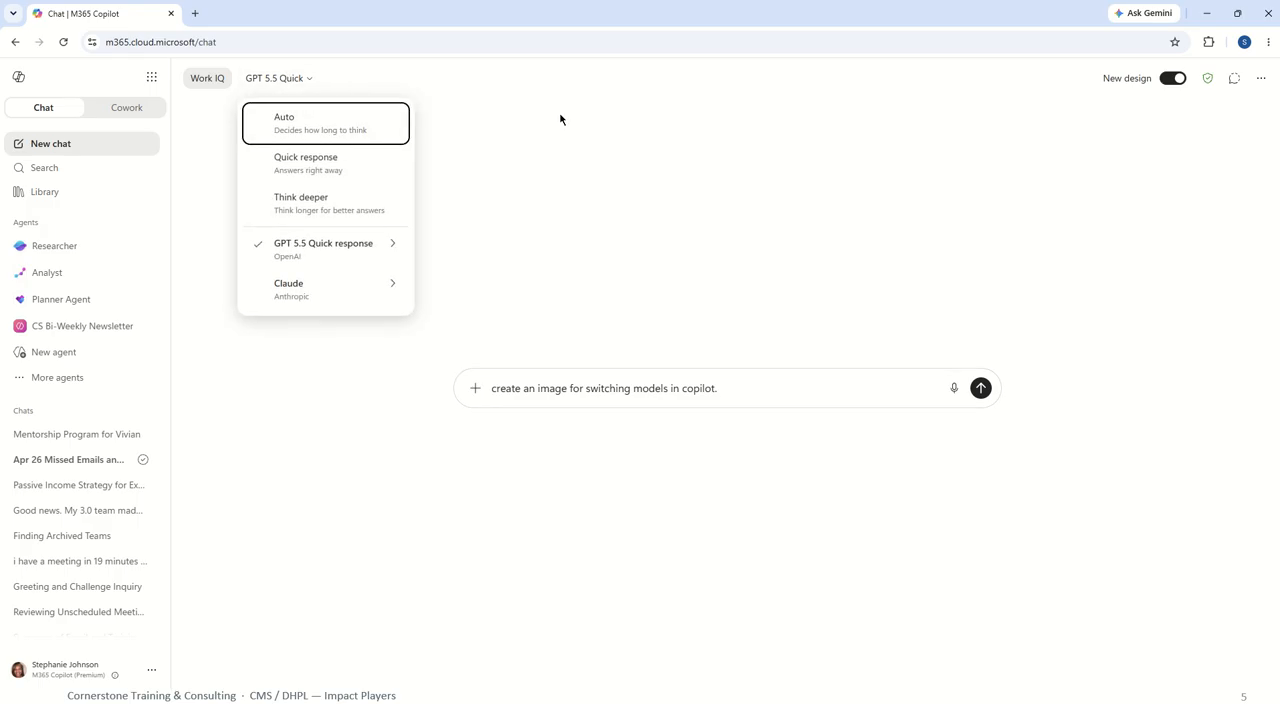
{"action": "key", "text": "super+shift+s"}
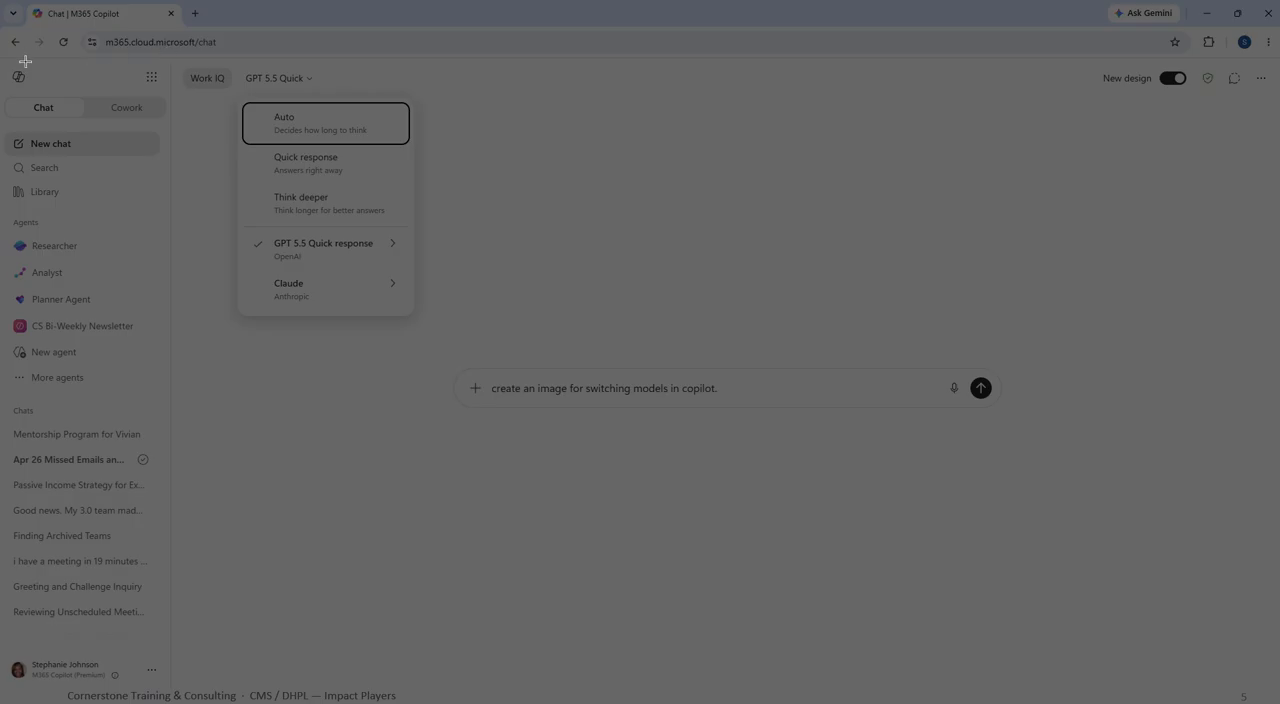
{"action": "left_click_drag", "start_coordinate": [13, 65], "coordinate": [445, 435]}
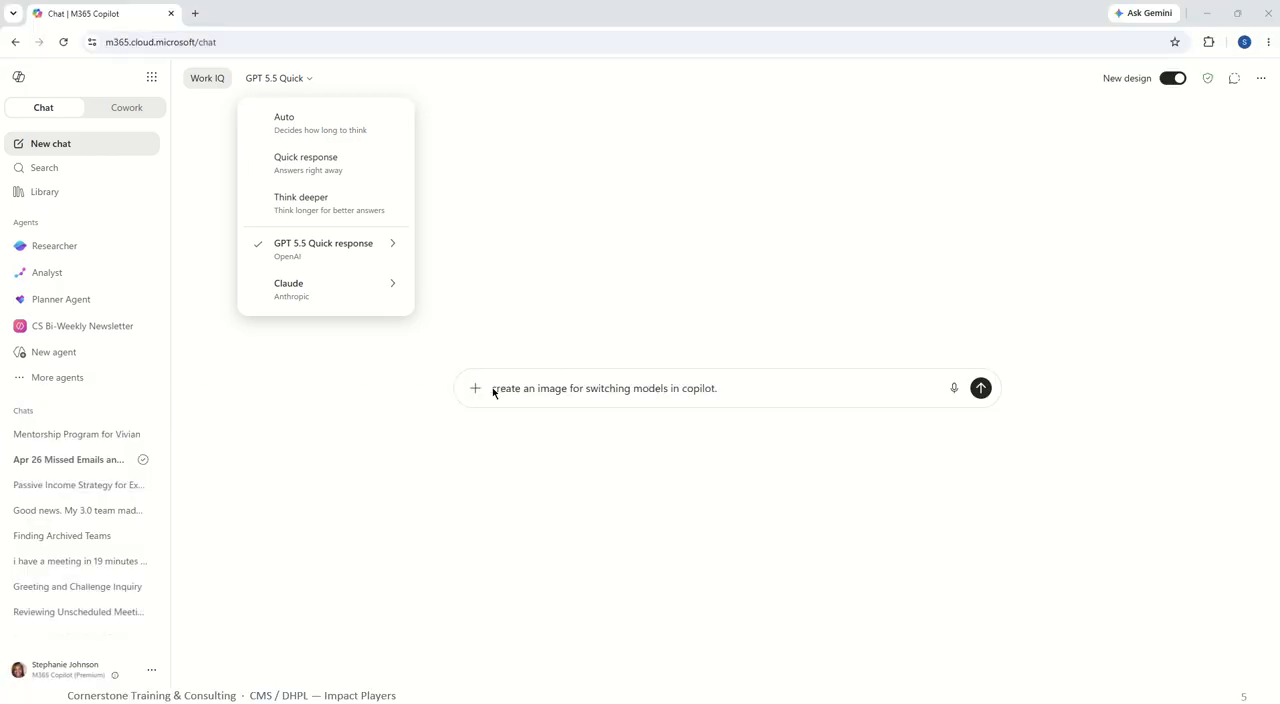
{"action": "left_click", "coordinate": [728, 391]}
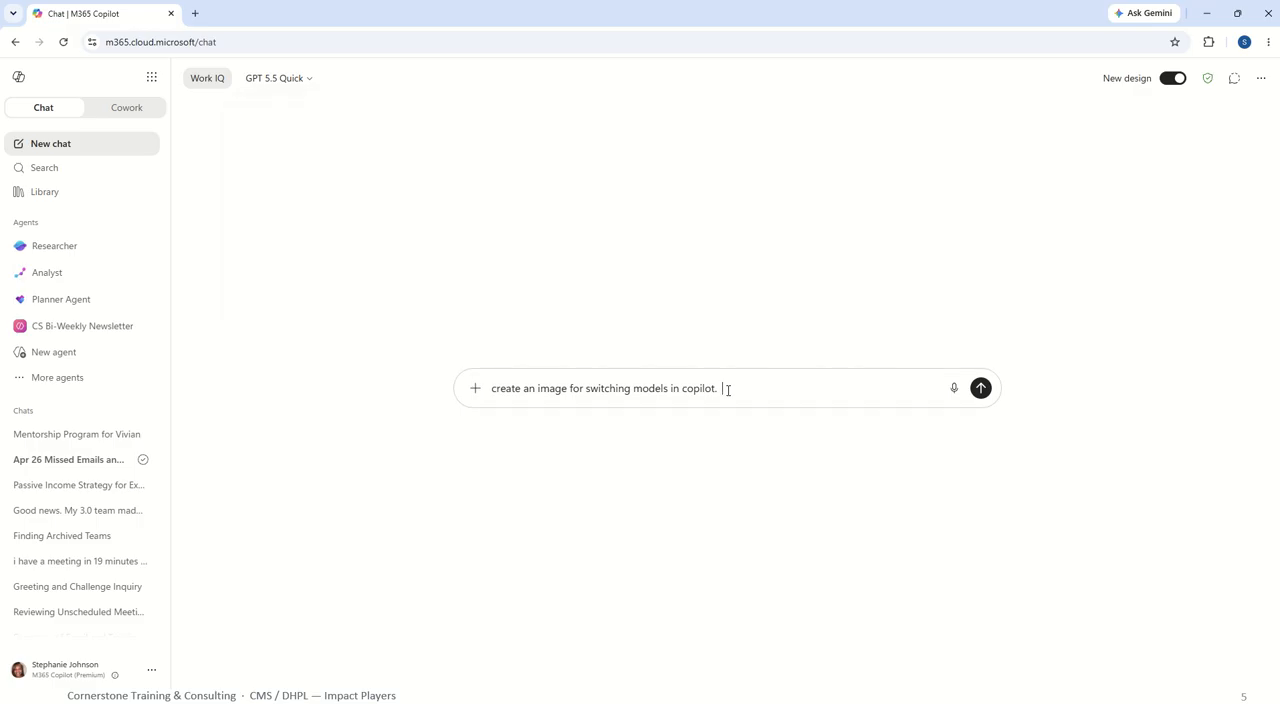
{"action": "key", "text": "ctrl+v"}
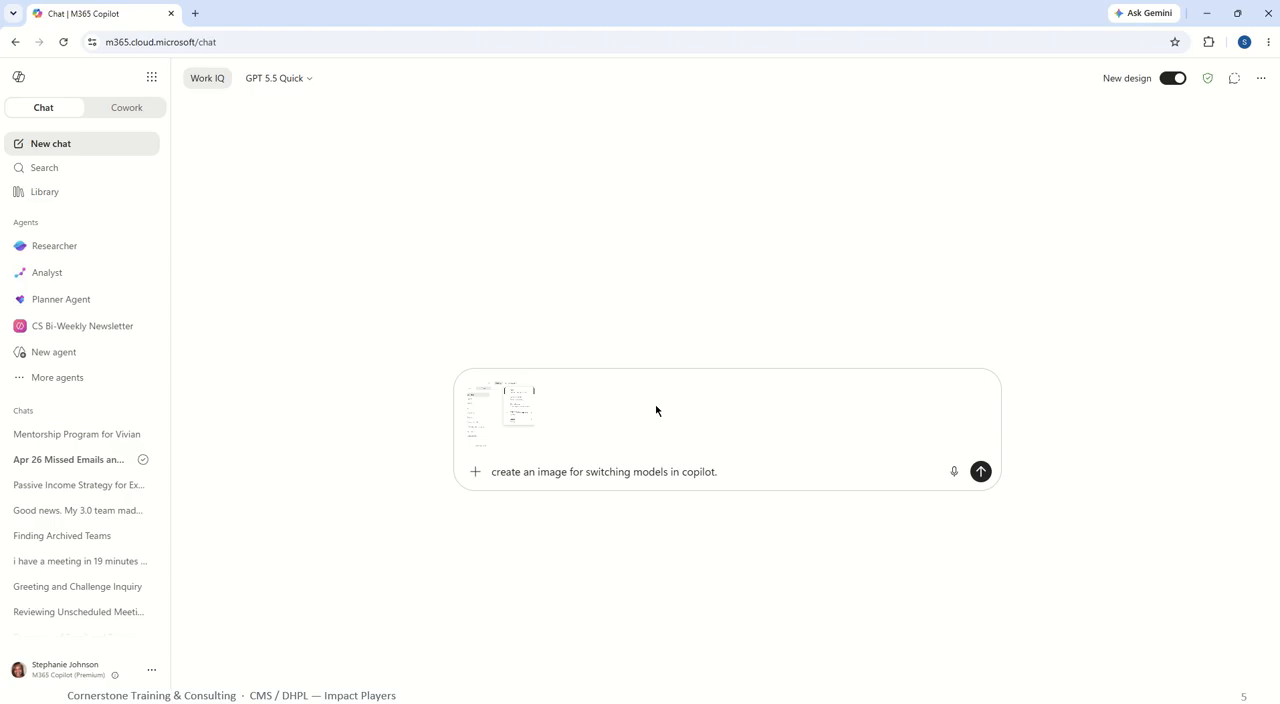
Add "the screenshot shows the models to select." to the prompt and send it.
{"action": "type", "text": "the screenshot show s the models."}
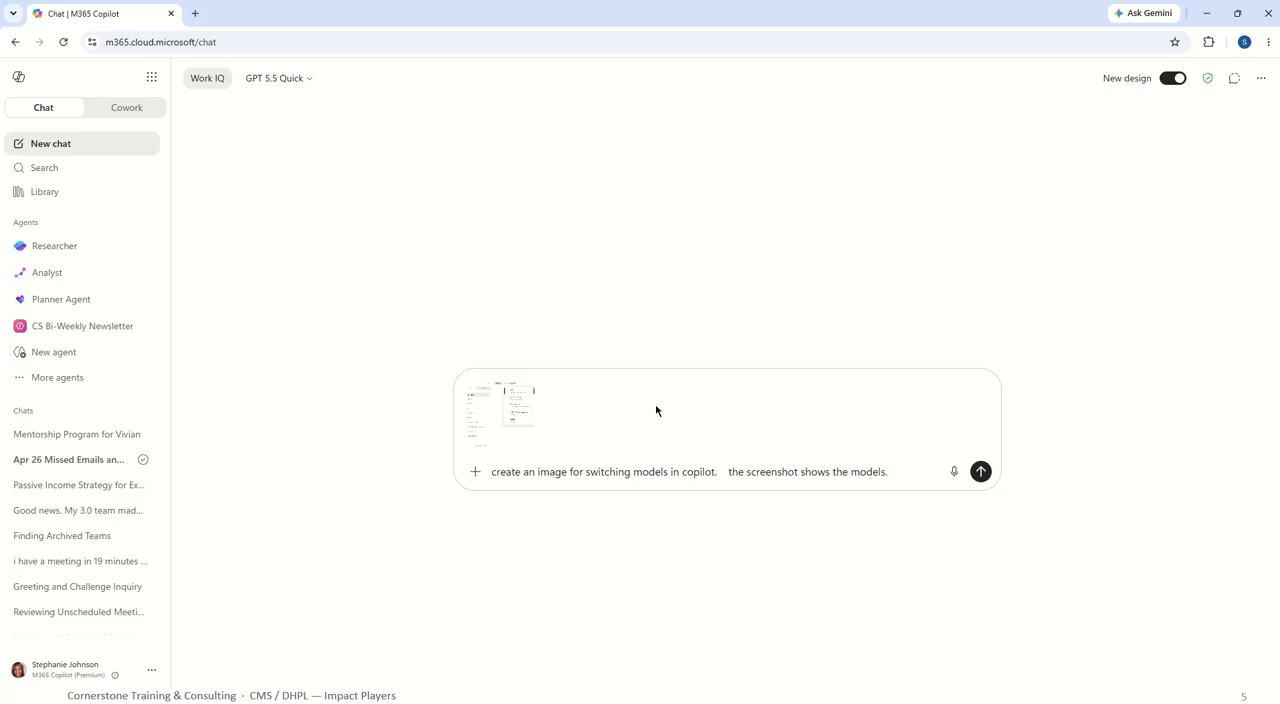
{"action": "key", "text": "BackSpace"}
{"action": "key", "text": "BackSpace"}
{"action": "type", "text": "to select."}
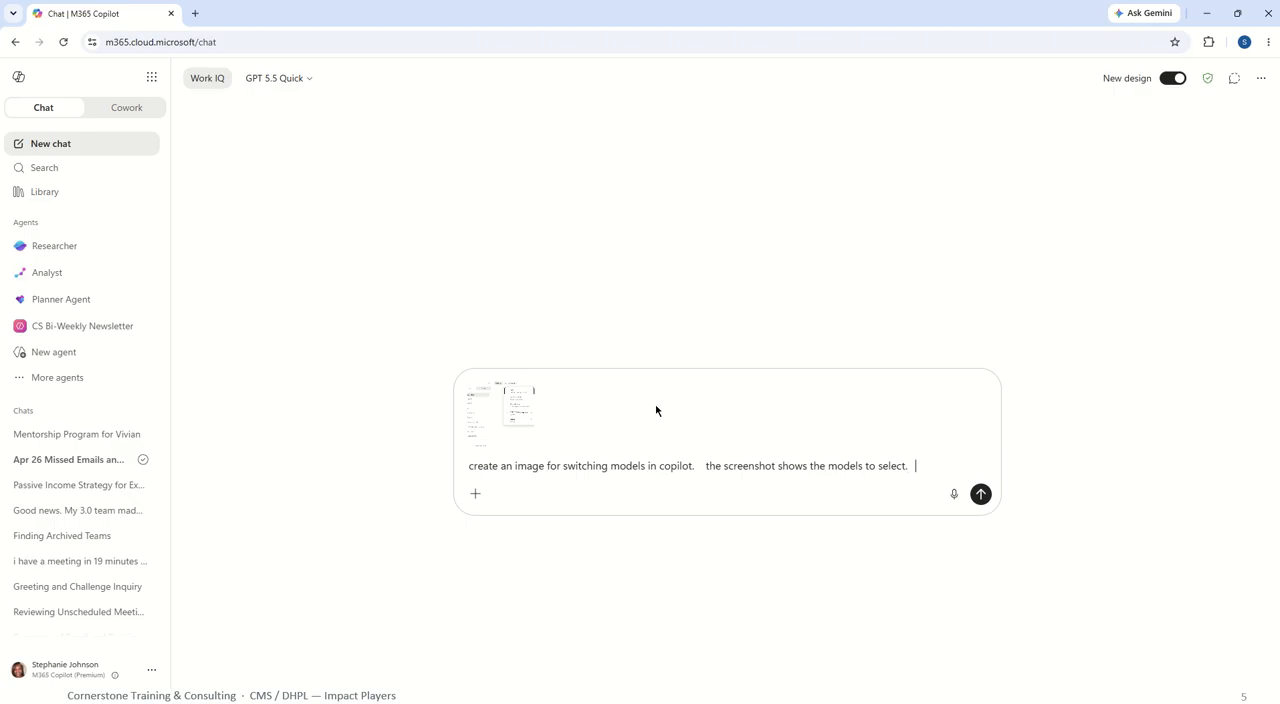
{"action": "key", "text": "Return"}
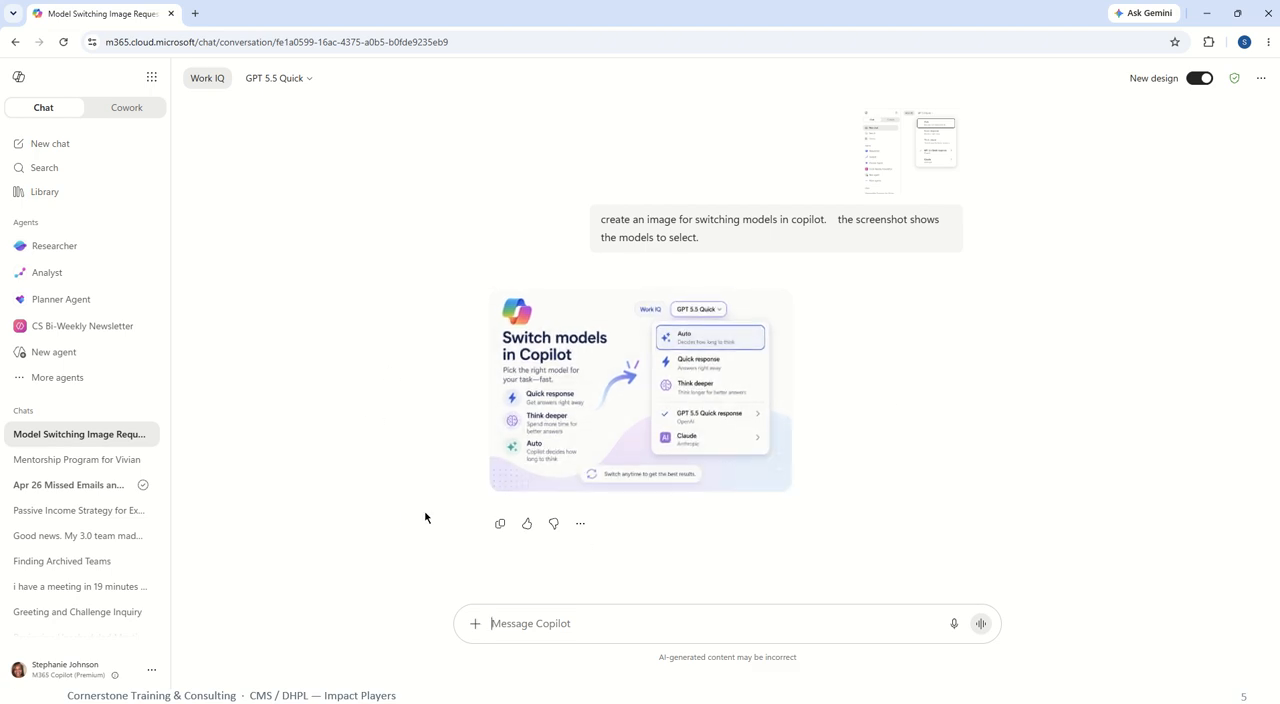
Switch this conversation's model to Claude's Opus for the follow-up.
{"action": "mouse_move", "coordinate": [545, 478]}
{"action": "left_click", "coordinate": [281, 87]}
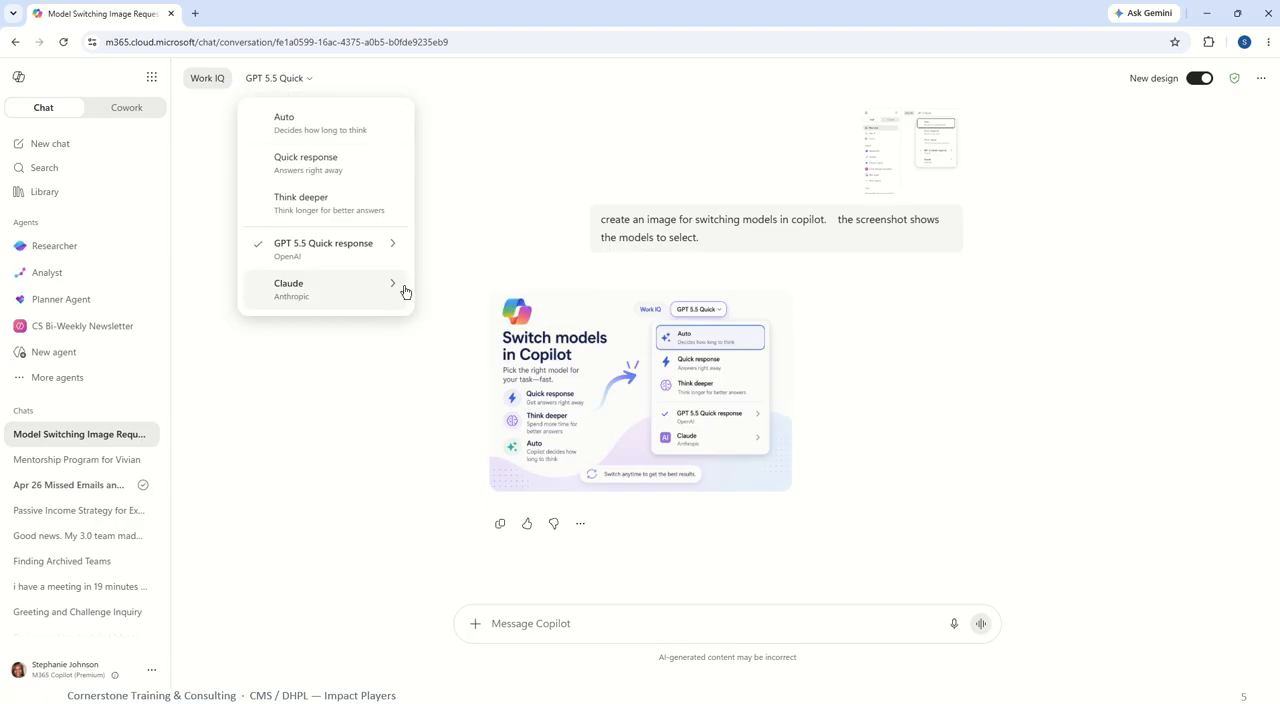
{"action": "left_click", "coordinate": [374, 289]}
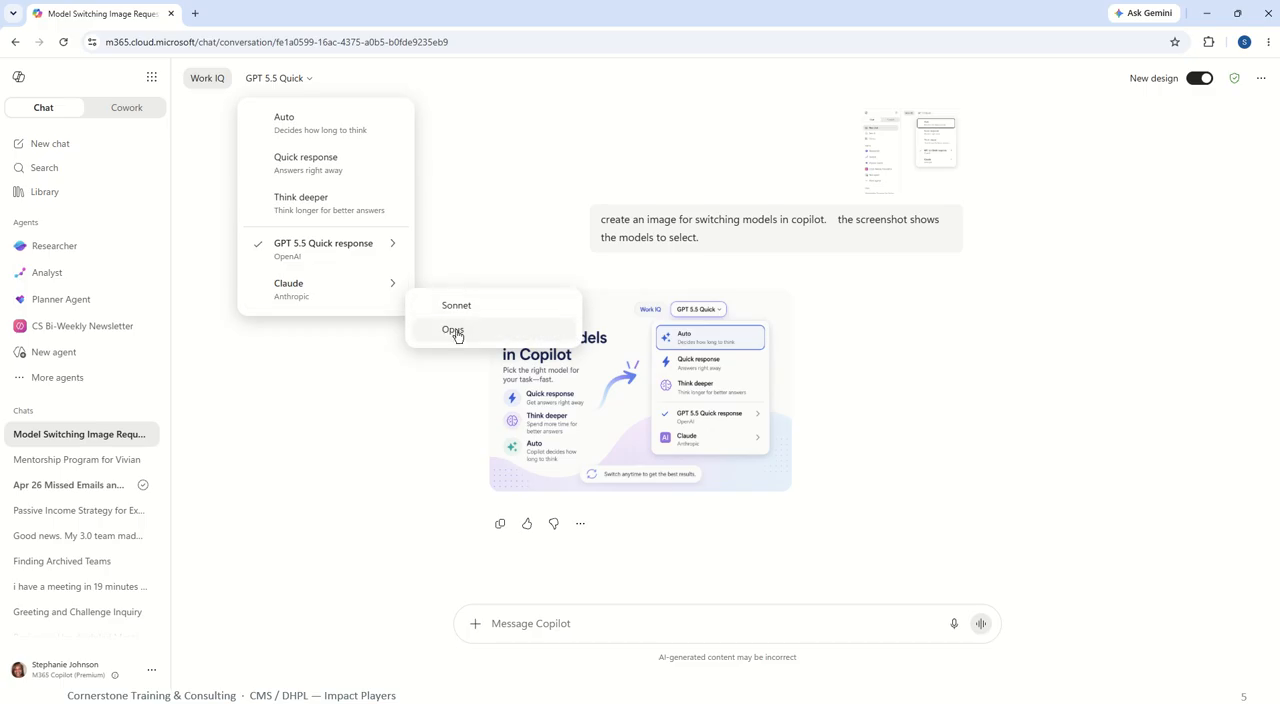
{"action": "left_click", "coordinate": [455, 330]}
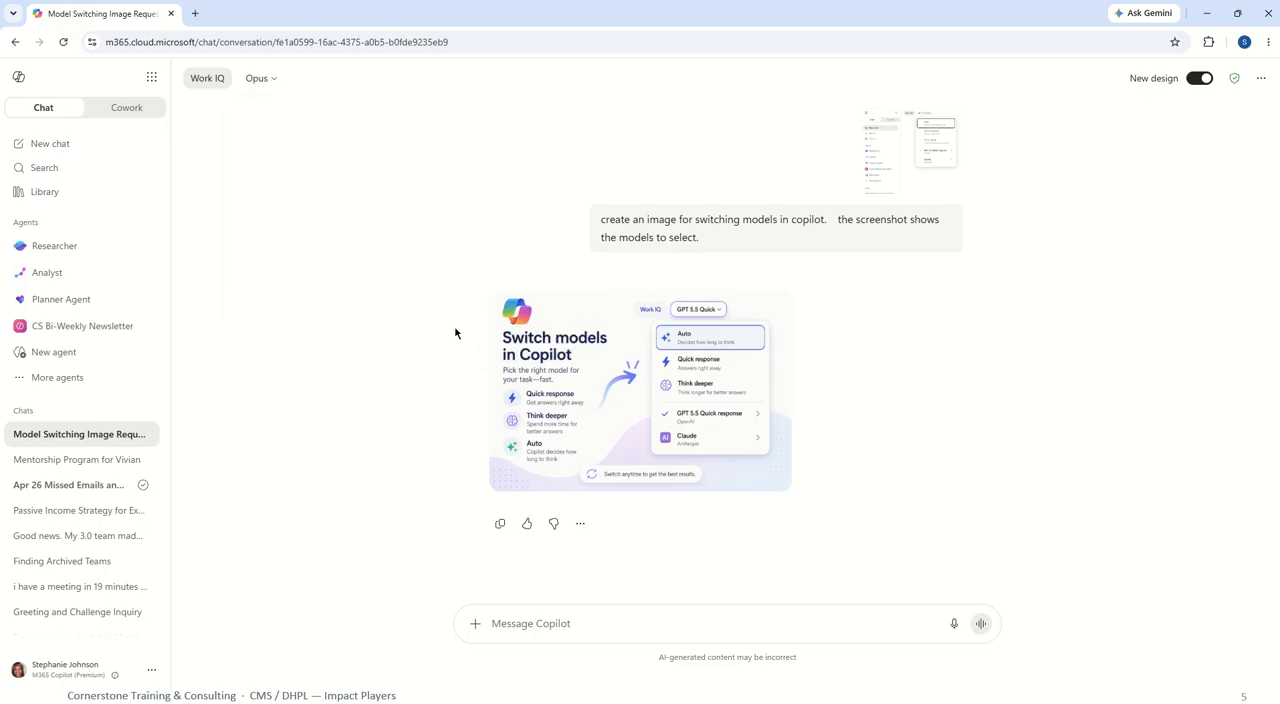
{"action": "left_click", "coordinate": [906, 175]}
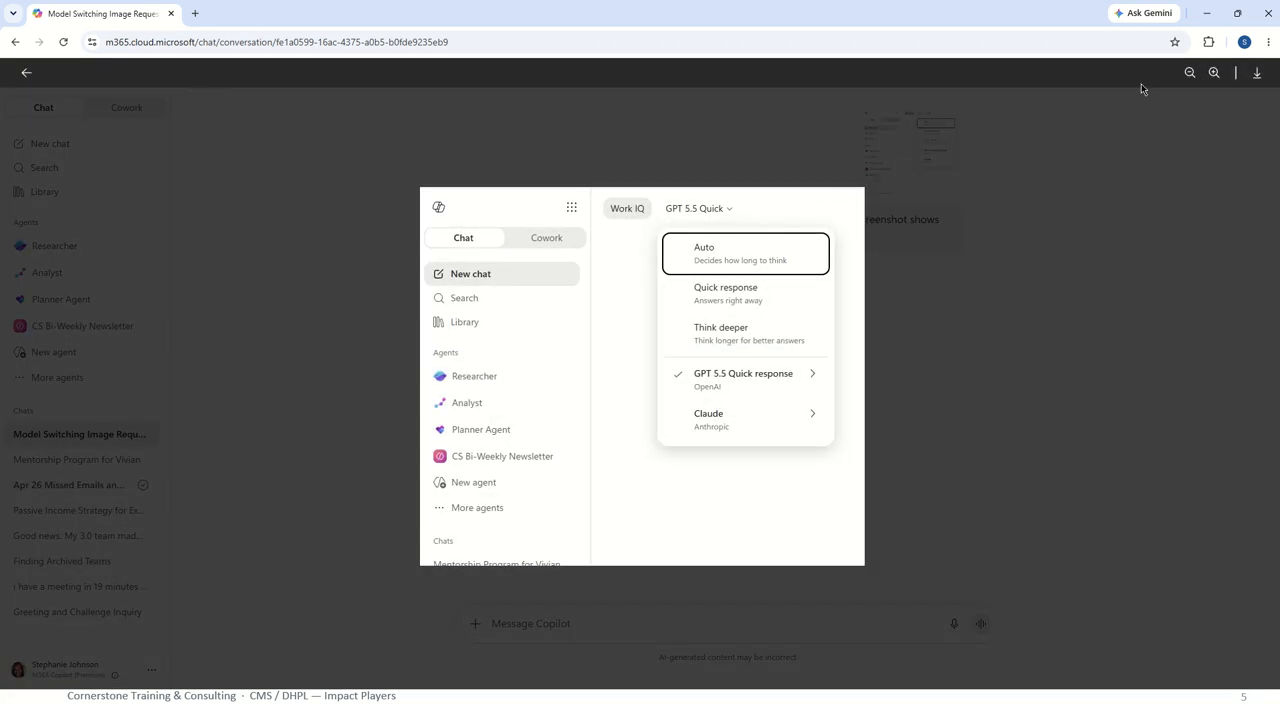
{"action": "left_click", "coordinate": [1099, 115]}
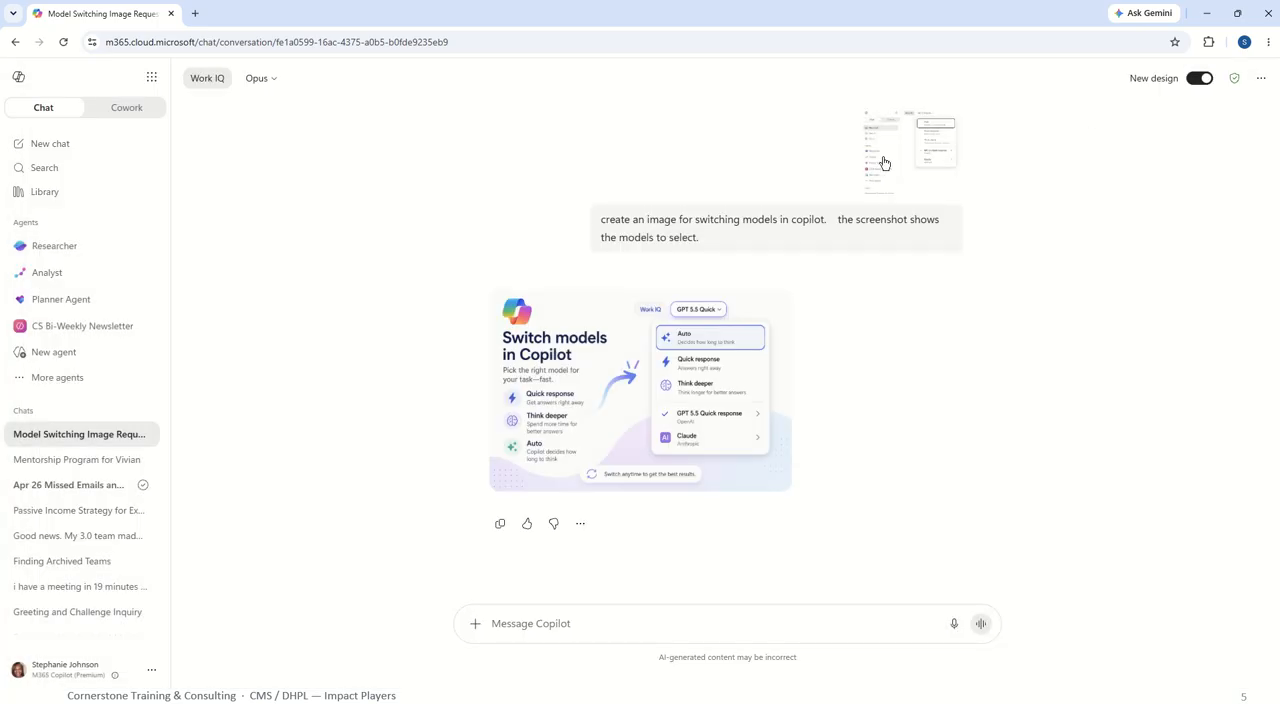
{"action": "left_click", "coordinate": [928, 190]}
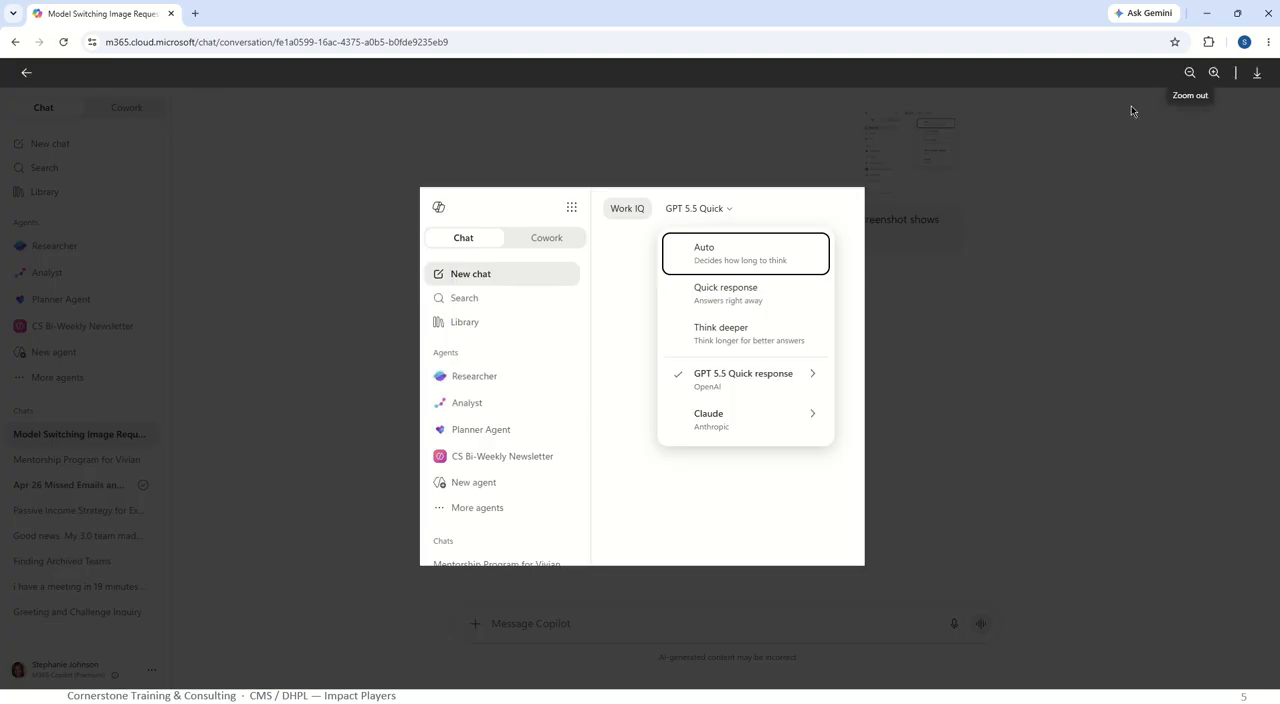
{"action": "left_click", "coordinate": [1060, 149]}
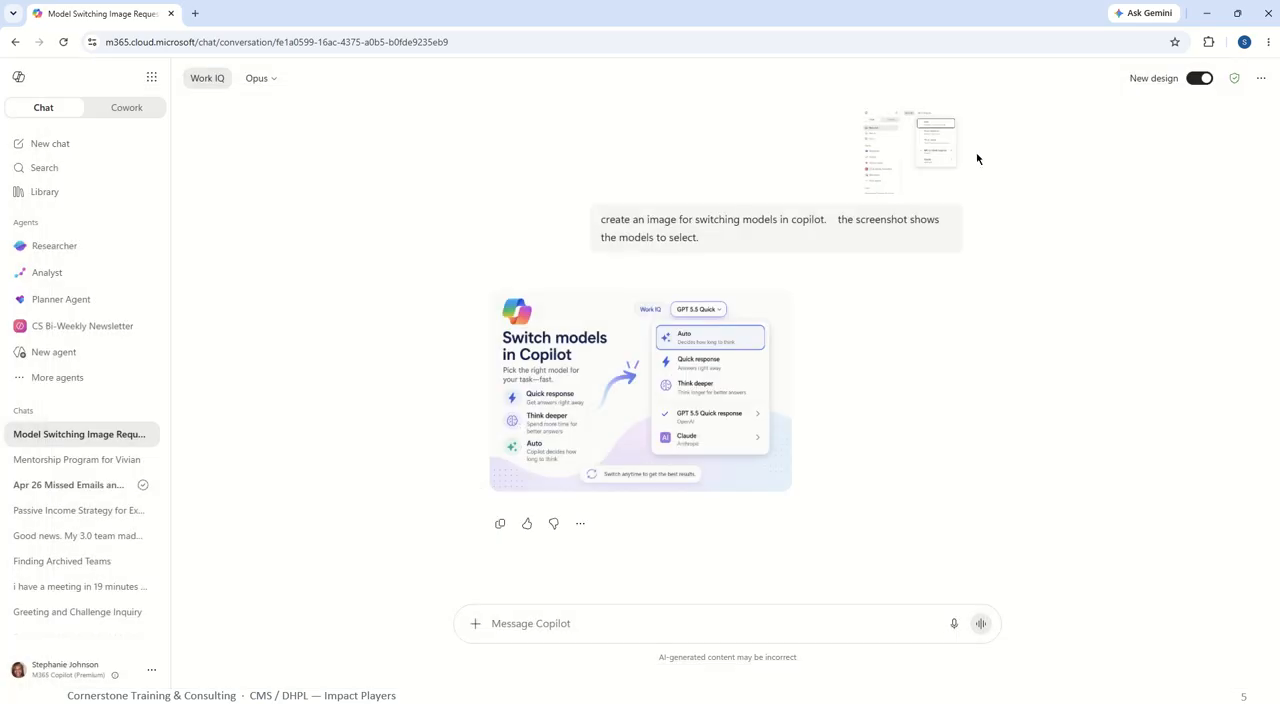
Copy the model list screenshot attached to the earlier prompt and paste it into the new message.
{"action": "right_click", "coordinate": [892, 158]}
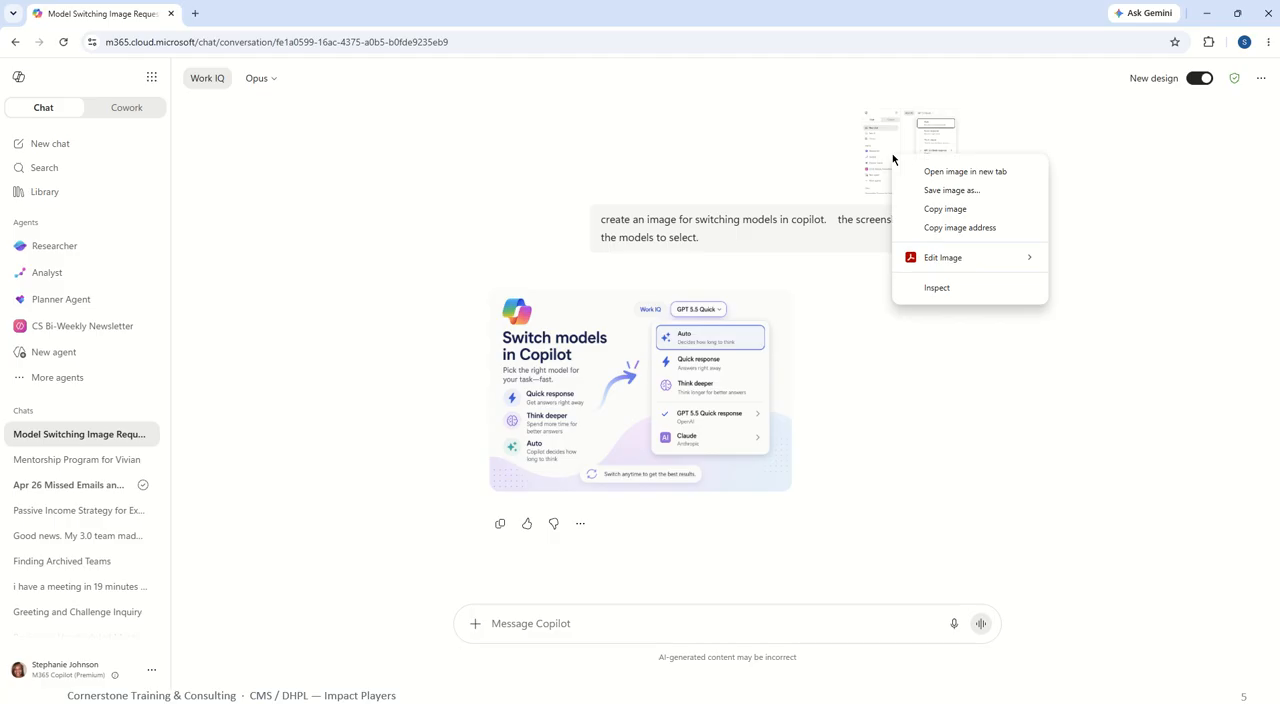
{"action": "left_click", "coordinate": [945, 209]}
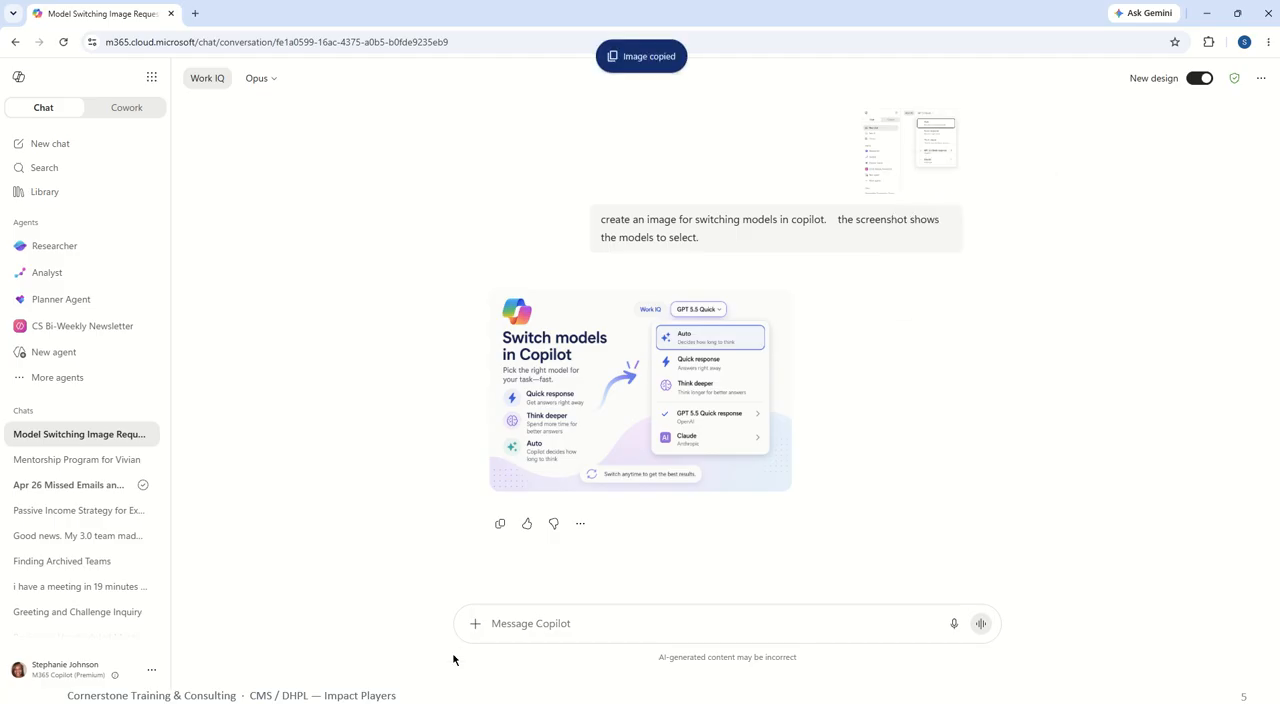
{"action": "left_click", "coordinate": [527, 617]}
{"action": "key", "text": "ctrl+v"}
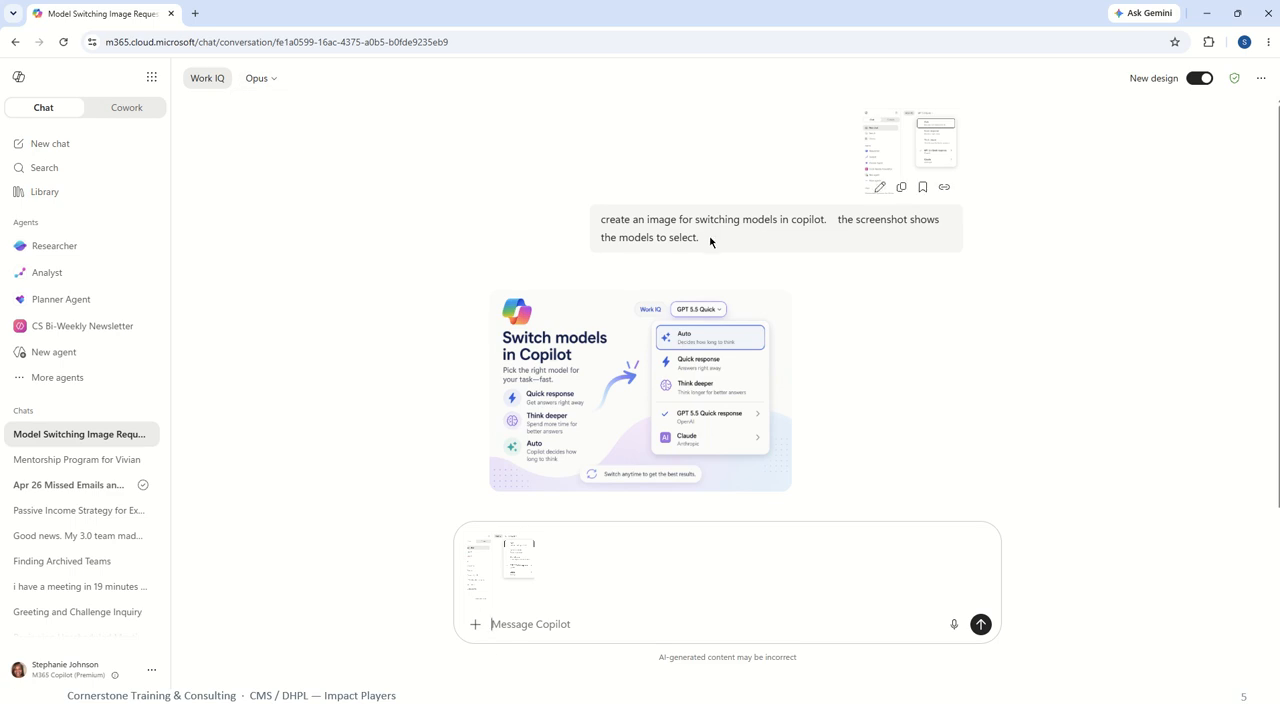
Reuse the full text of the earlier image prompt in the new message and send it with the pasted screenshot.
{"action": "left_click_drag", "start_coordinate": [712, 240], "coordinate": [601, 219]}
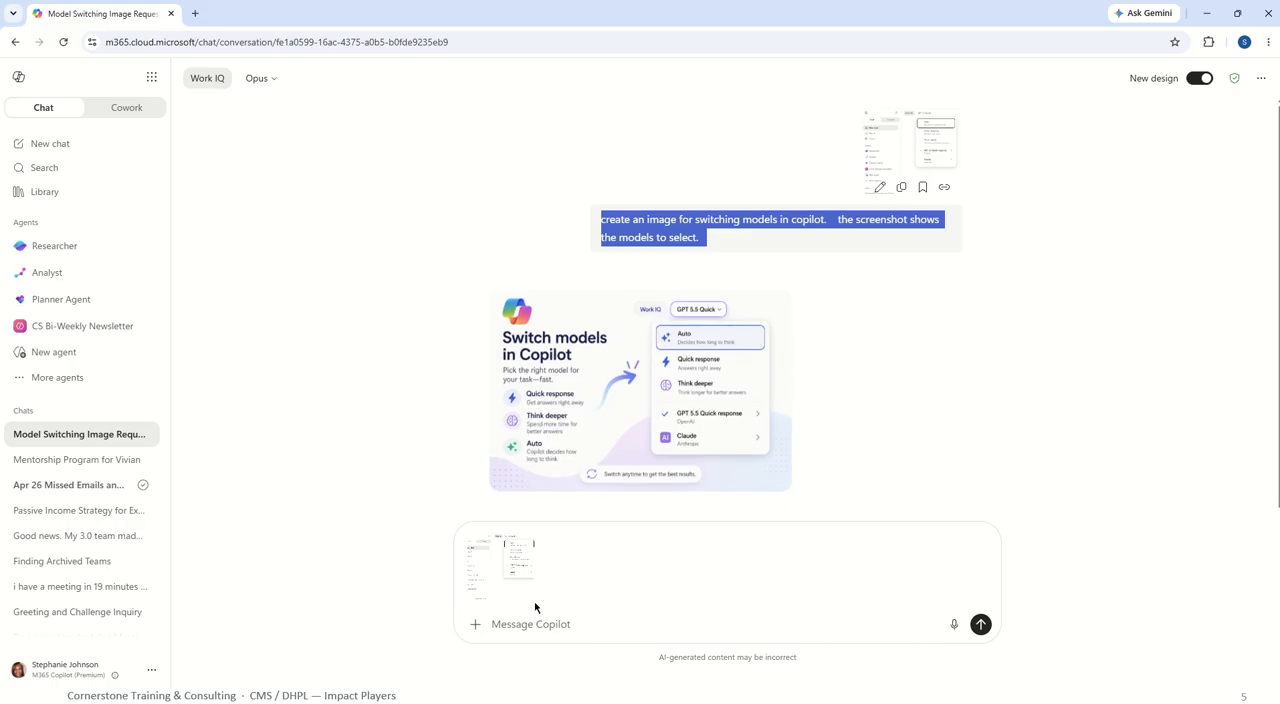
{"action": "left_click", "coordinate": [568, 612]}
{"action": "key", "text": "ctrl+v"}
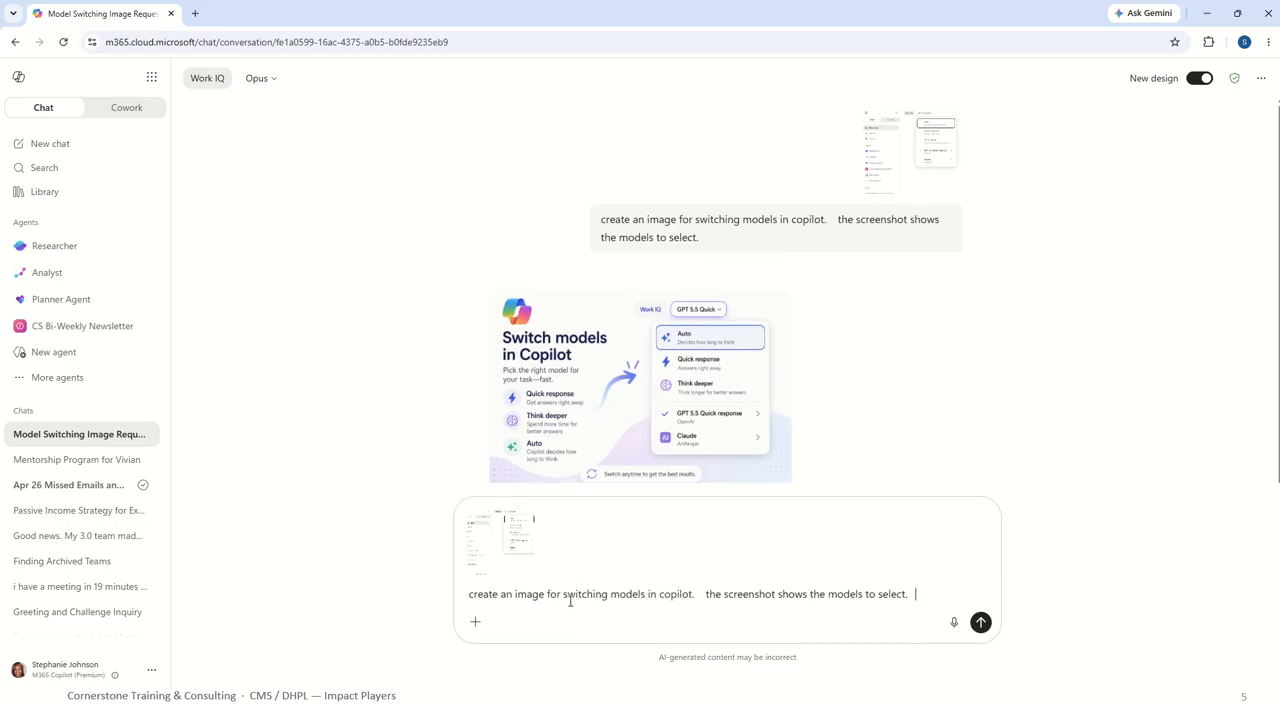
{"action": "left_click", "coordinate": [981, 622]}
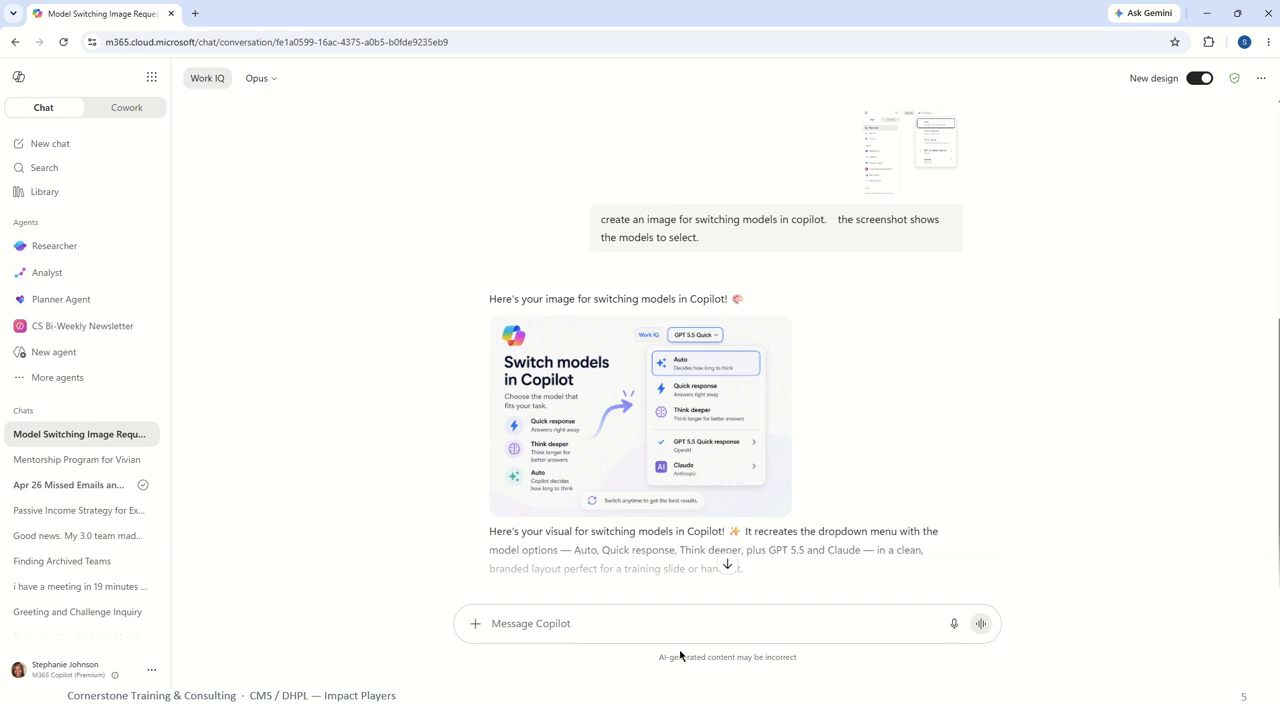
Send the follow-up prompt "add this to a report for switching models. Have the results output in Word".
{"action": "type", "text": "add this to "}
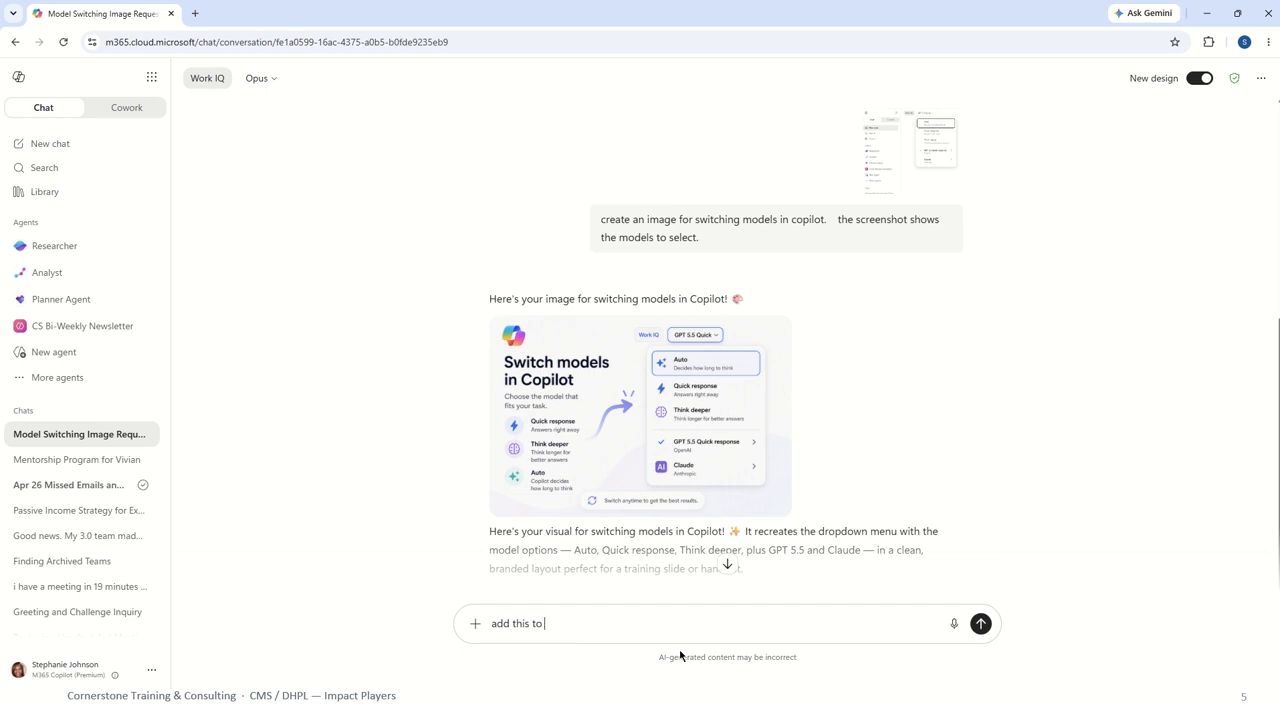
{"action": "type", "text": "a recport for switching models."}
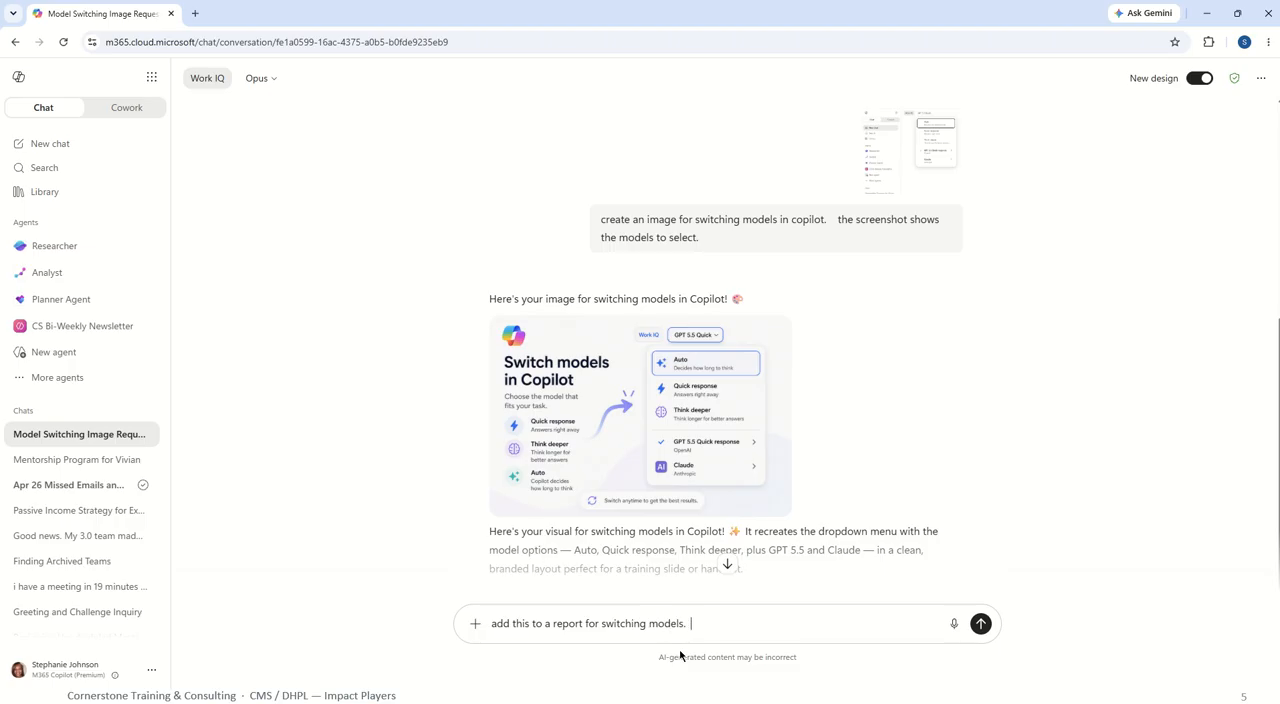
{"action": "type", "text": "  Have the reu"}
{"action": "type", "text": "ults "}
{"action": "type", "text": "output in "}
{"action": "type", "text": "Word"}
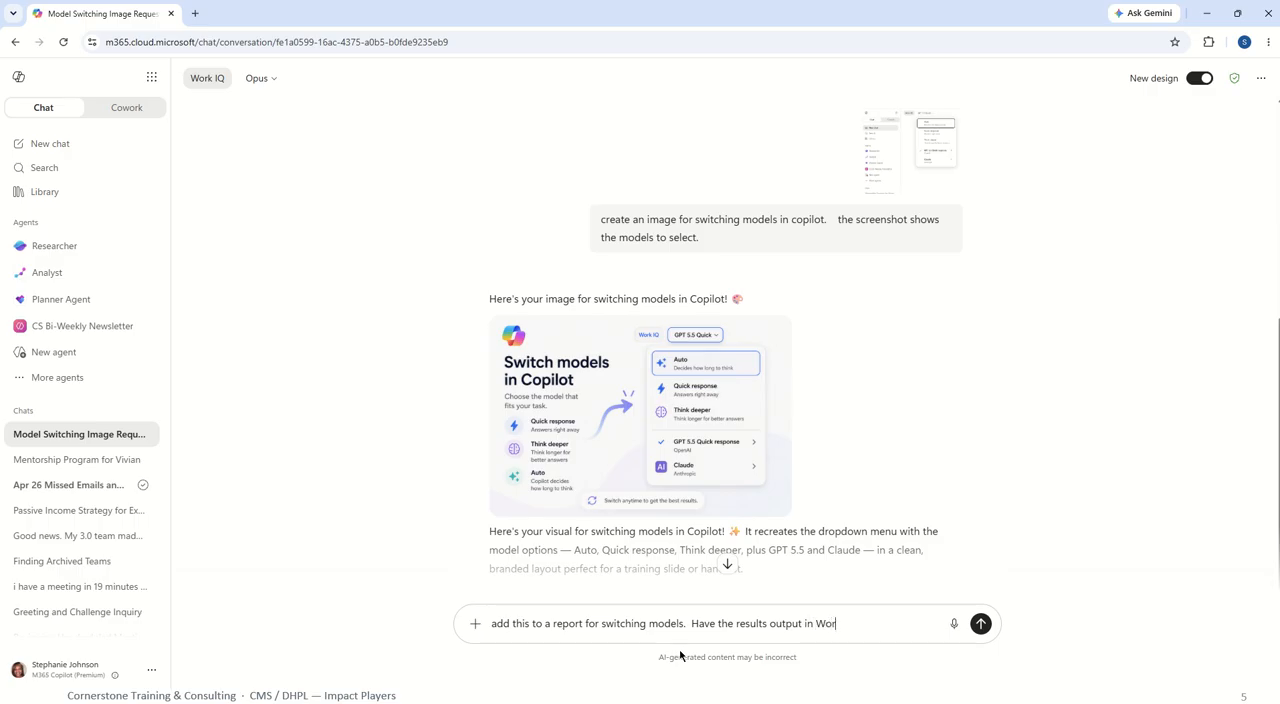
{"action": "left_click", "coordinate": [983, 623]}
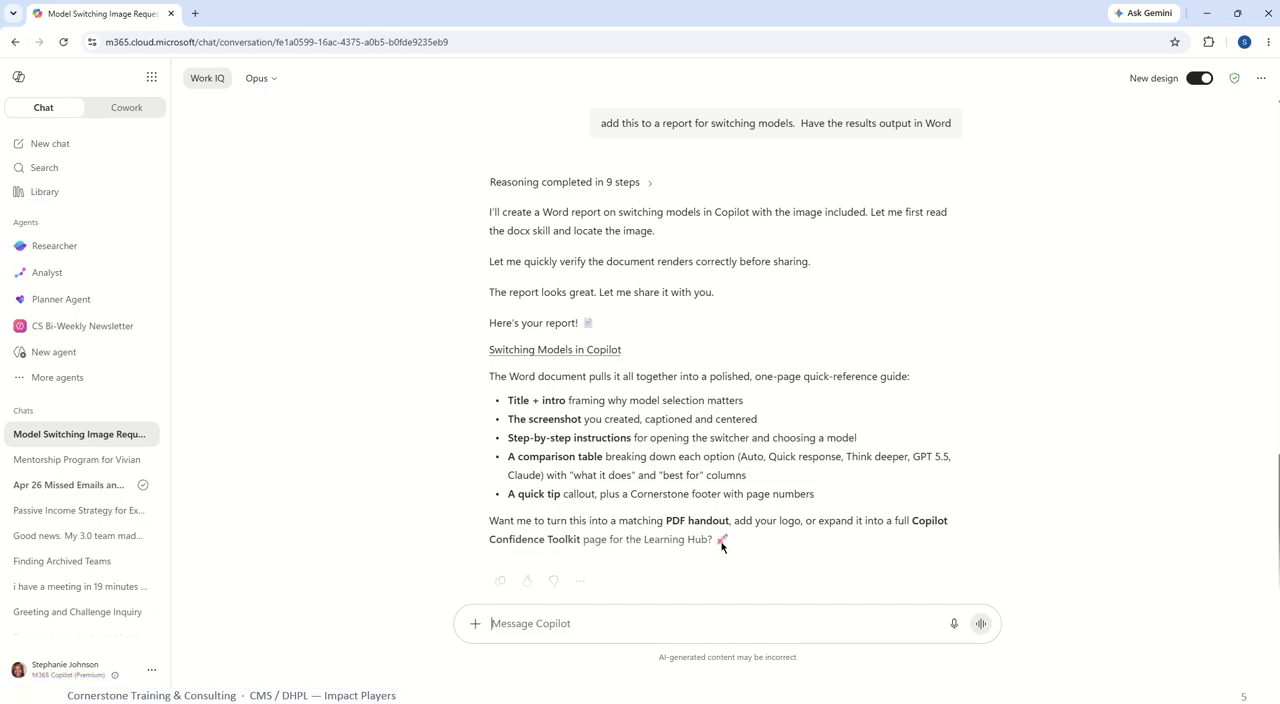
Open the generated "Switching Models in Copilot" report in Word and review its image, step-by-step instructions, options table and quick tip.
{"action": "left_click", "coordinate": [595, 358]}
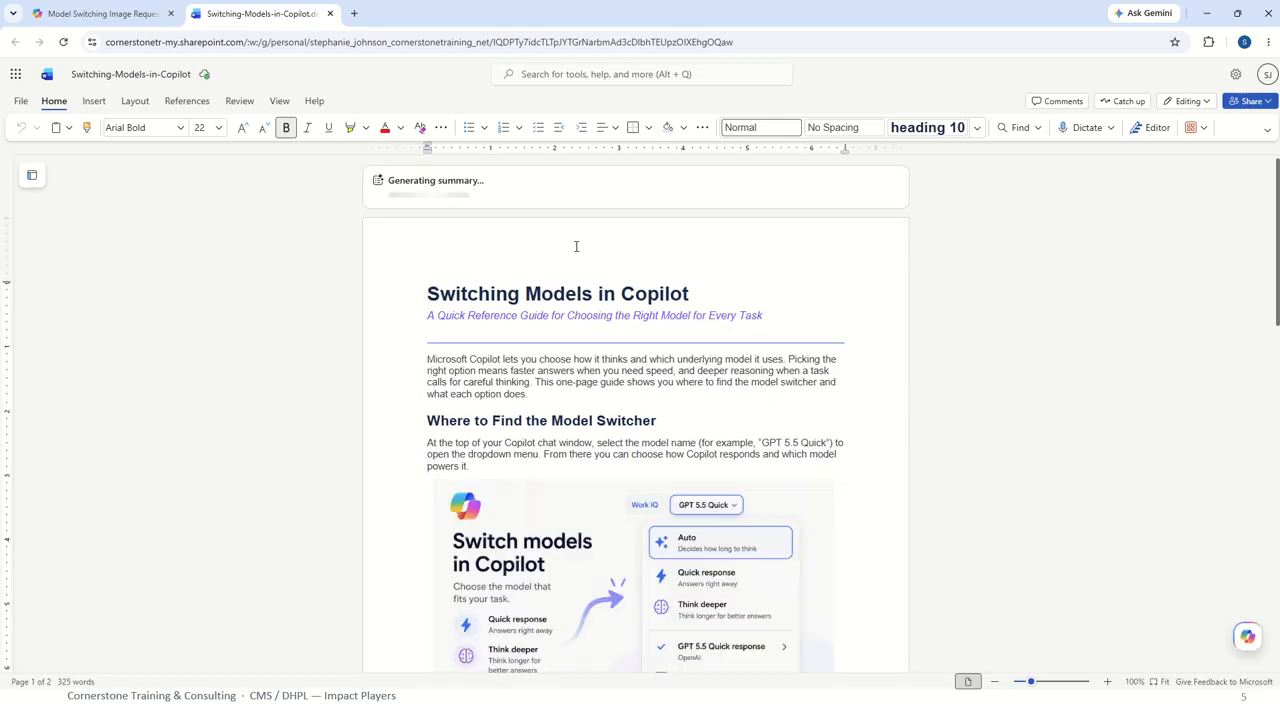
{"action": "scroll", "coordinate": [572, 260], "scroll_direction": "down", "scroll_amount": 3}
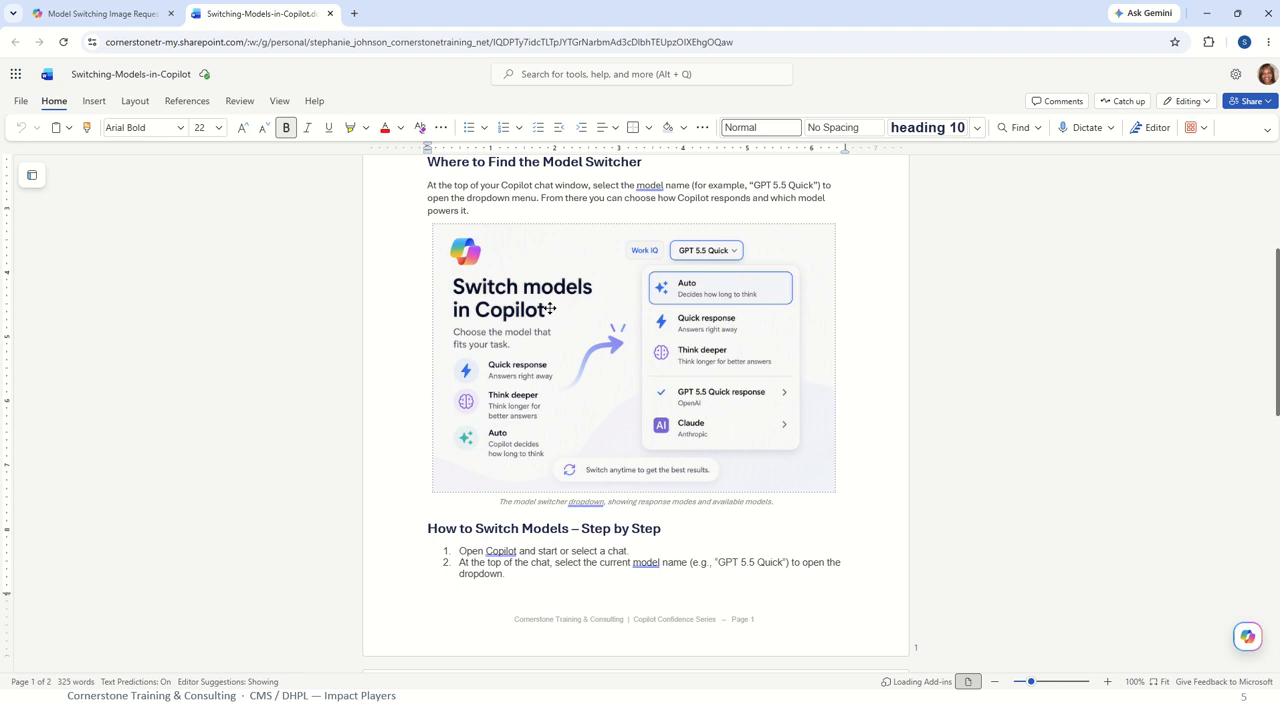
{"action": "scroll", "coordinate": [555, 300], "scroll_direction": "down", "scroll_amount": 6}
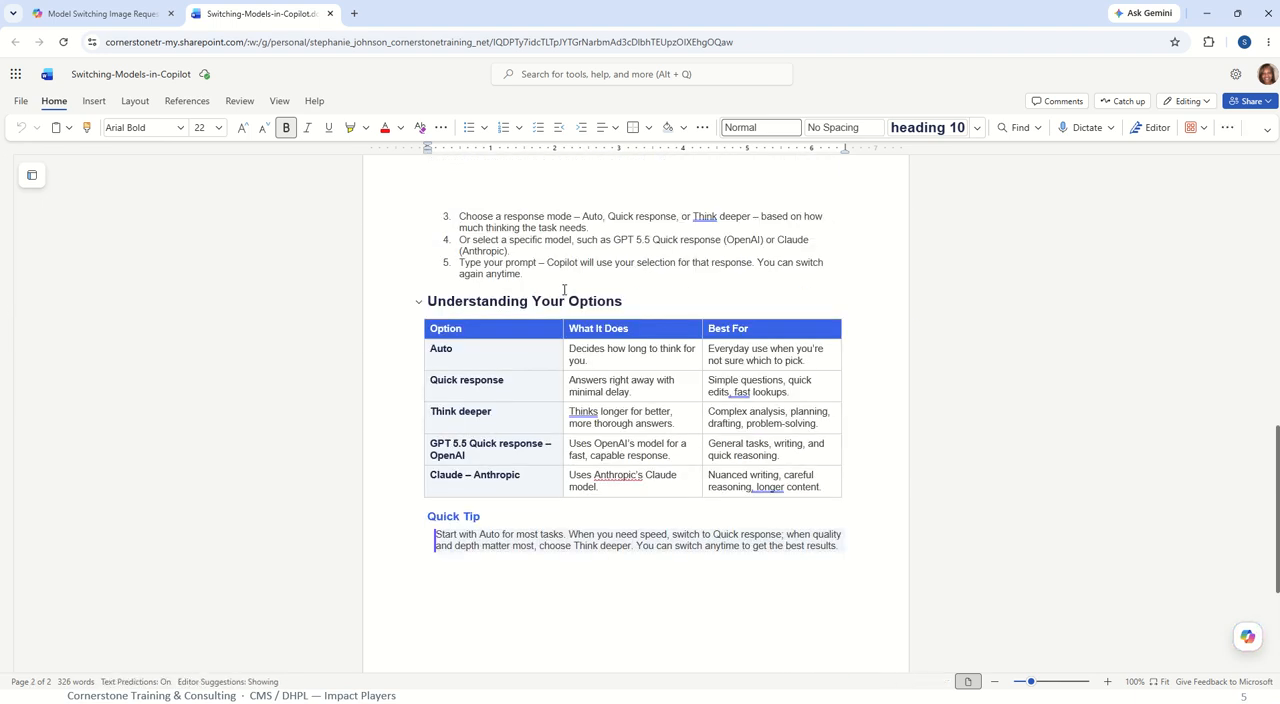
{"action": "scroll", "coordinate": [553, 283], "scroll_direction": "down", "scroll_amount": 2}
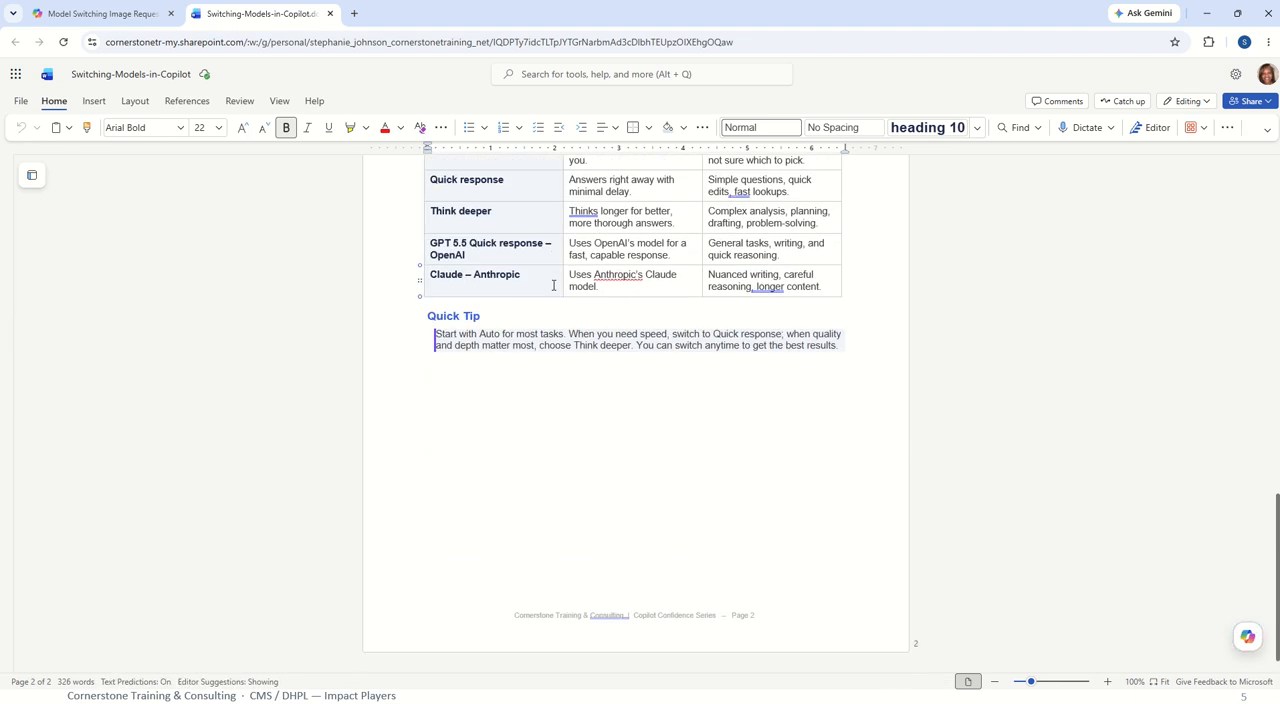
{"action": "scroll", "coordinate": [553, 285], "scroll_direction": "up", "scroll_amount": 1}
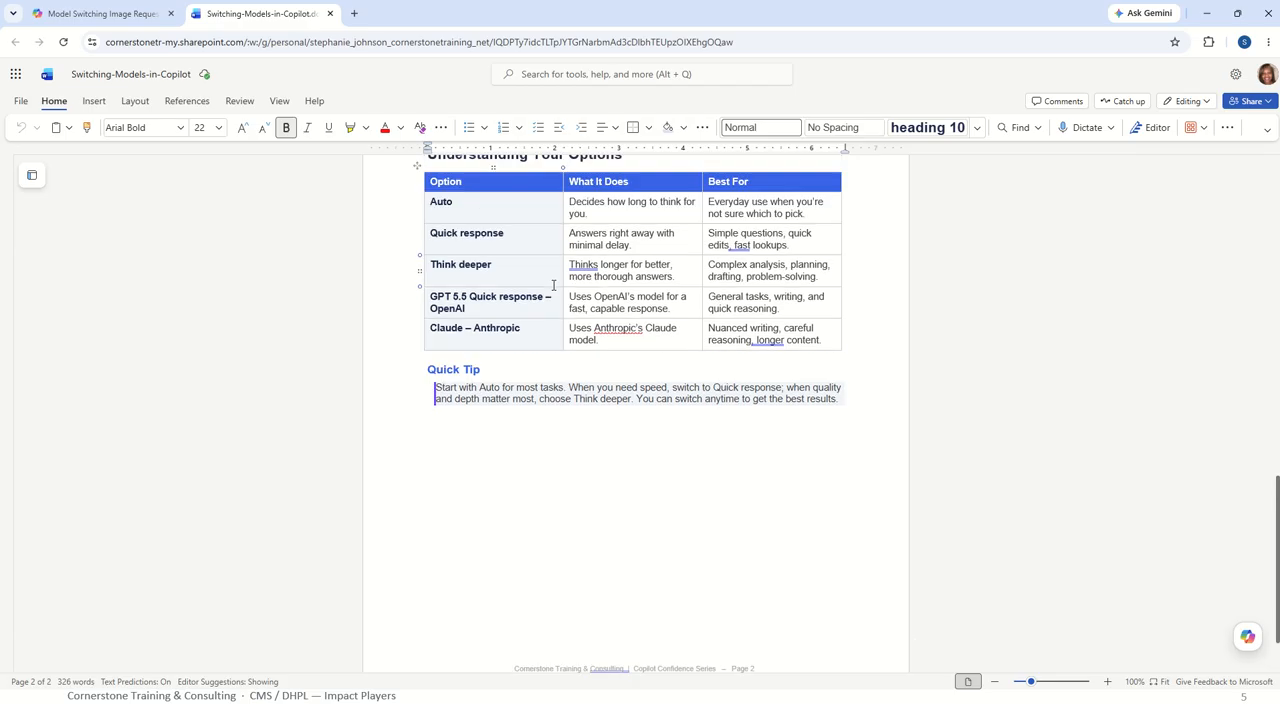
{"action": "left_click", "coordinate": [781, 318]}
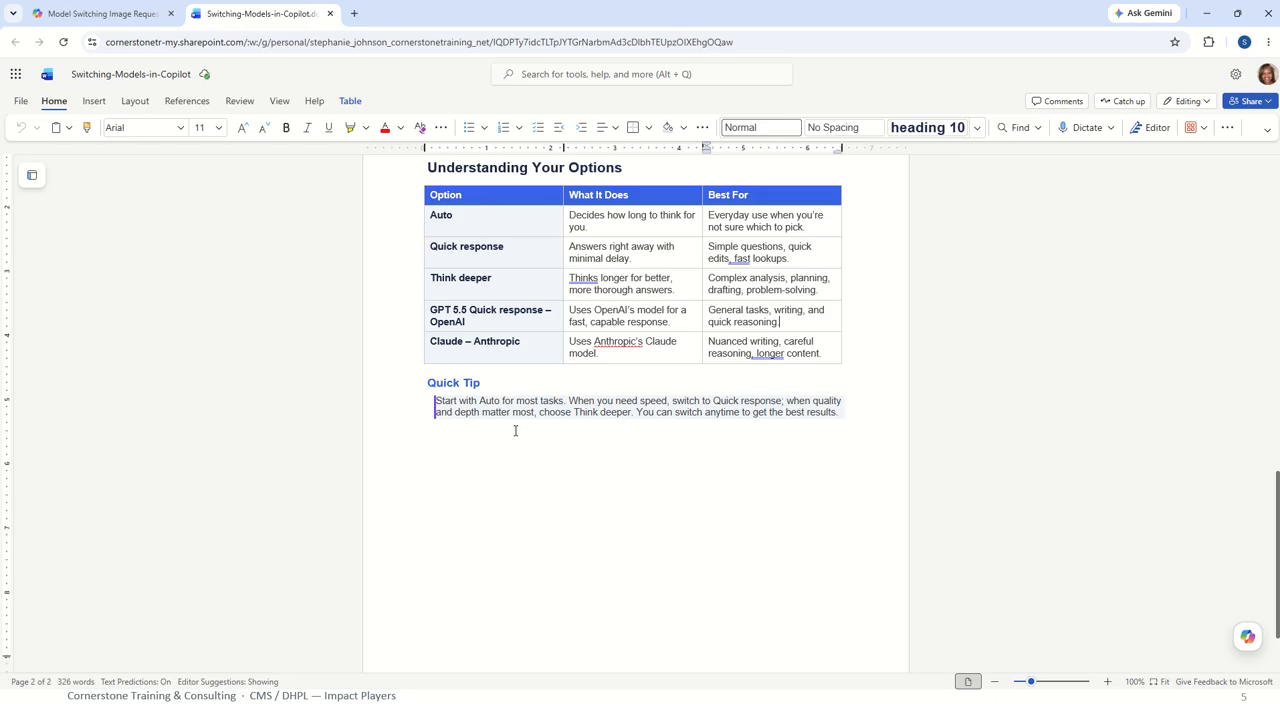
{"action": "scroll", "coordinate": [503, 223], "scroll_direction": "up", "scroll_amount": 4}
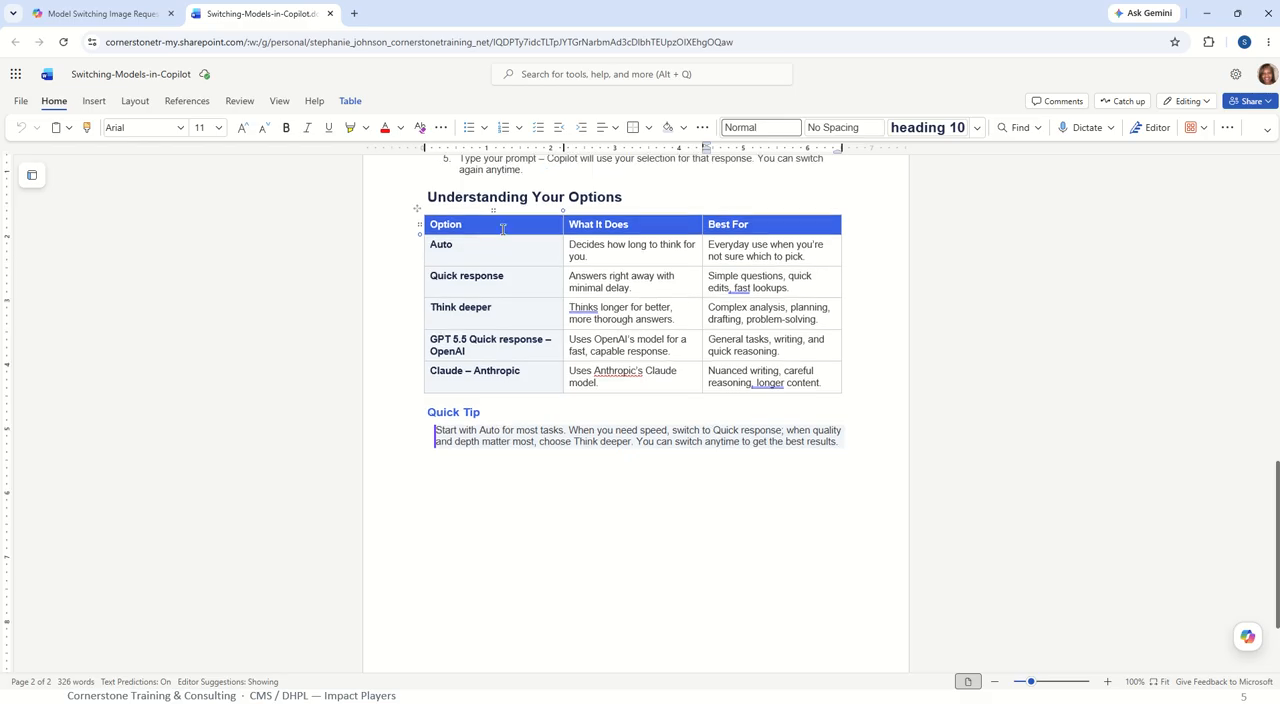
{"action": "scroll", "coordinate": [503, 229], "scroll_direction": "down", "scroll_amount": 1}
{"action": "scroll", "coordinate": [500, 226], "scroll_direction": "up", "scroll_amount": 5}
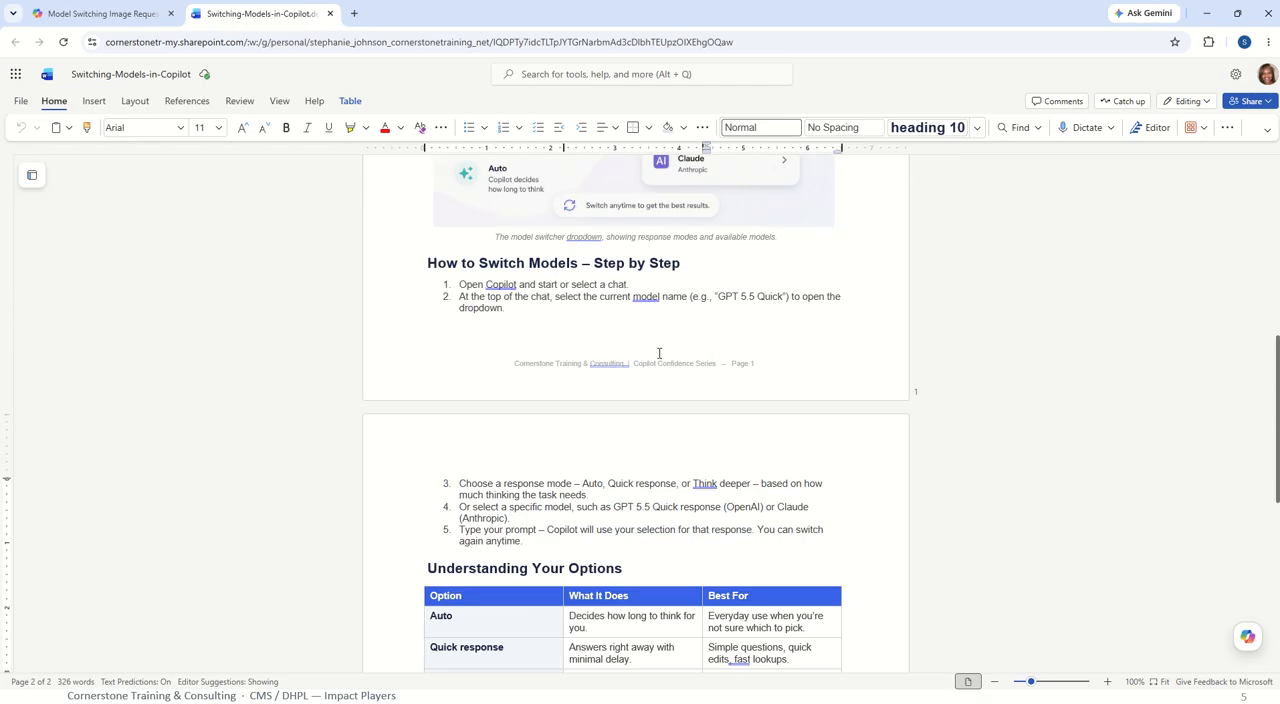
{"action": "scroll", "coordinate": [649, 343], "scroll_direction": "down", "scroll_amount": 7}
{"action": "scroll", "coordinate": [649, 333], "scroll_direction": "down", "scroll_amount": 3}
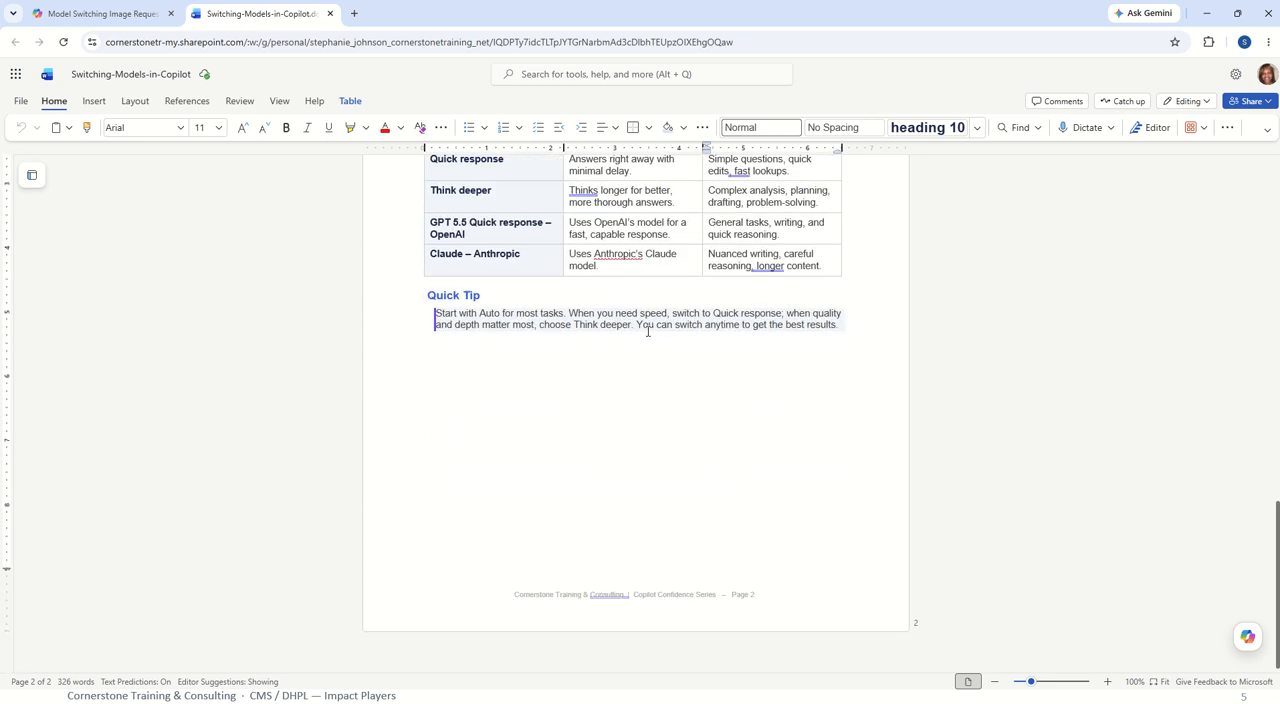
{"action": "scroll", "coordinate": [640, 325], "scroll_direction": "up", "scroll_amount": 12}
{"action": "scroll", "coordinate": [634, 313], "scroll_direction": "up", "scroll_amount": 8}
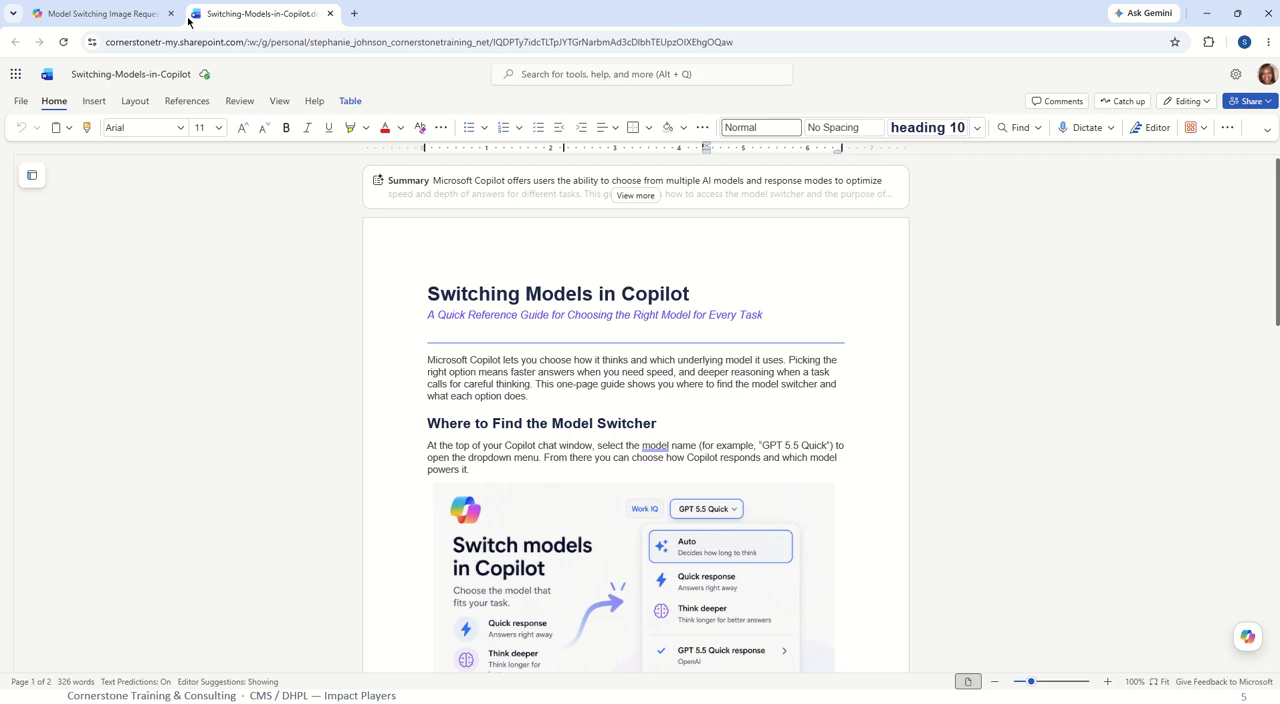
Return to the Copilot conversation and open the list of available models.
{"action": "left_click", "coordinate": [97, 15]}
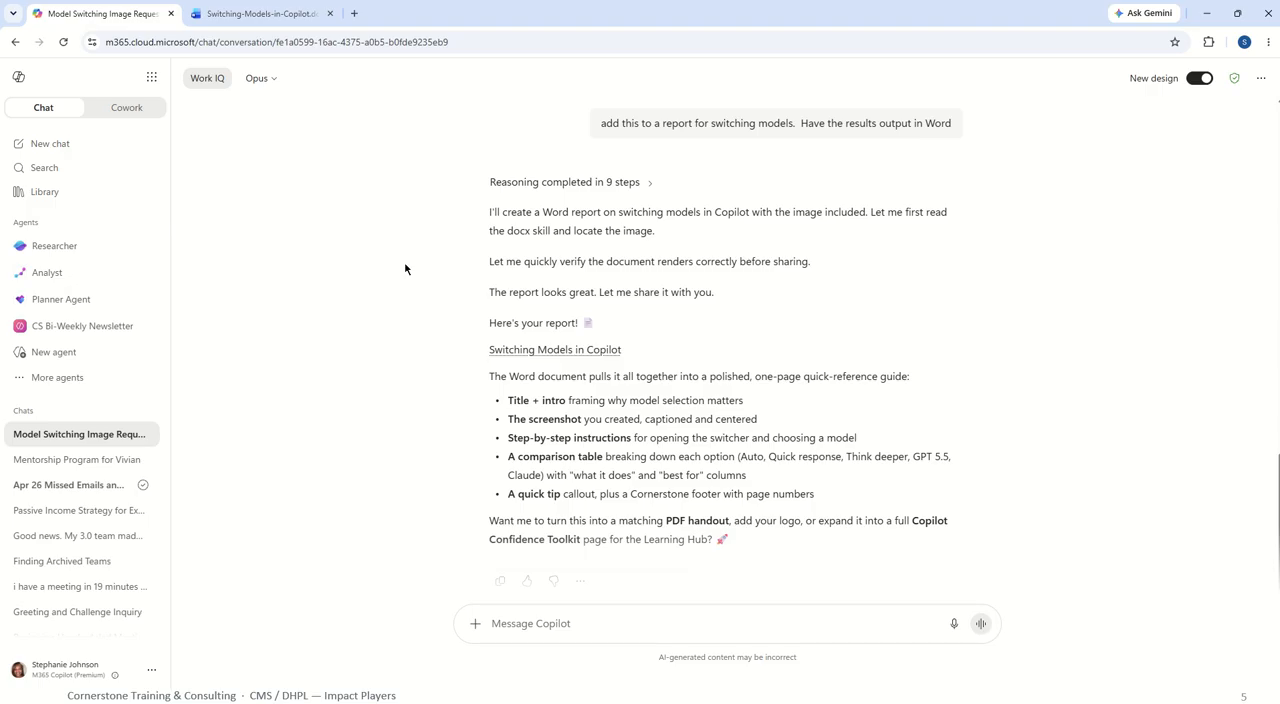
{"action": "left_click", "coordinate": [262, 79]}
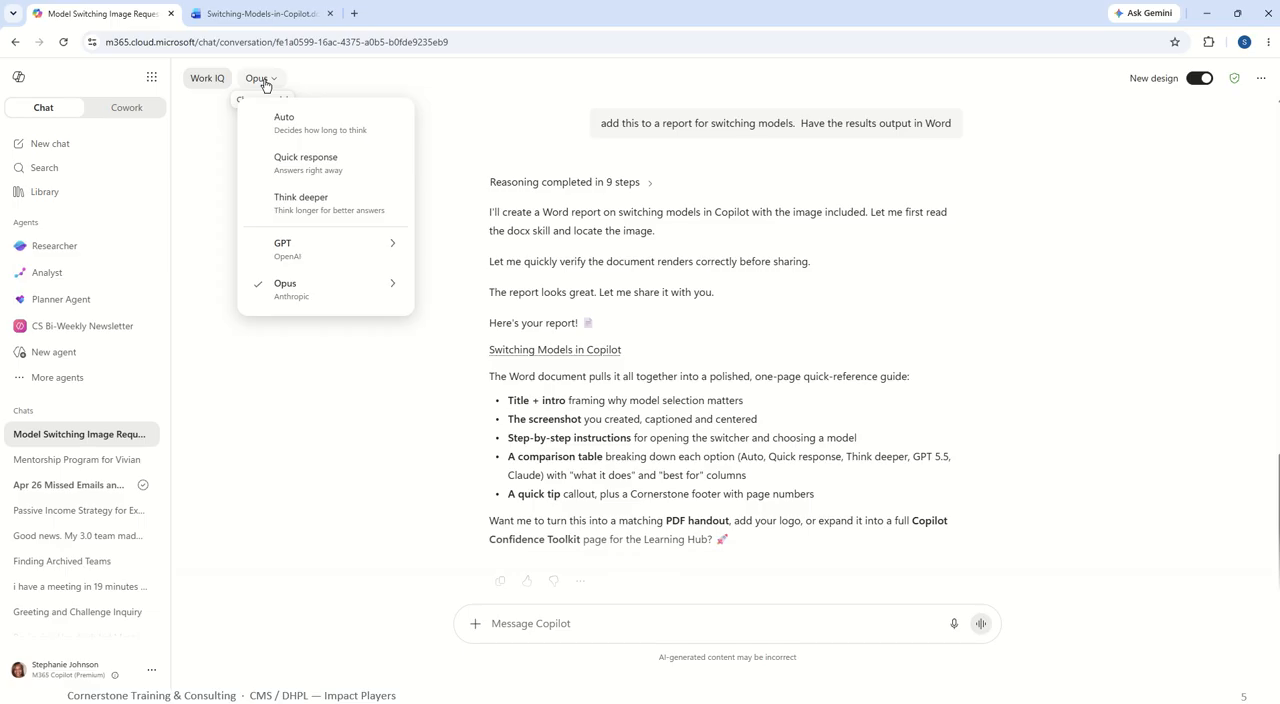